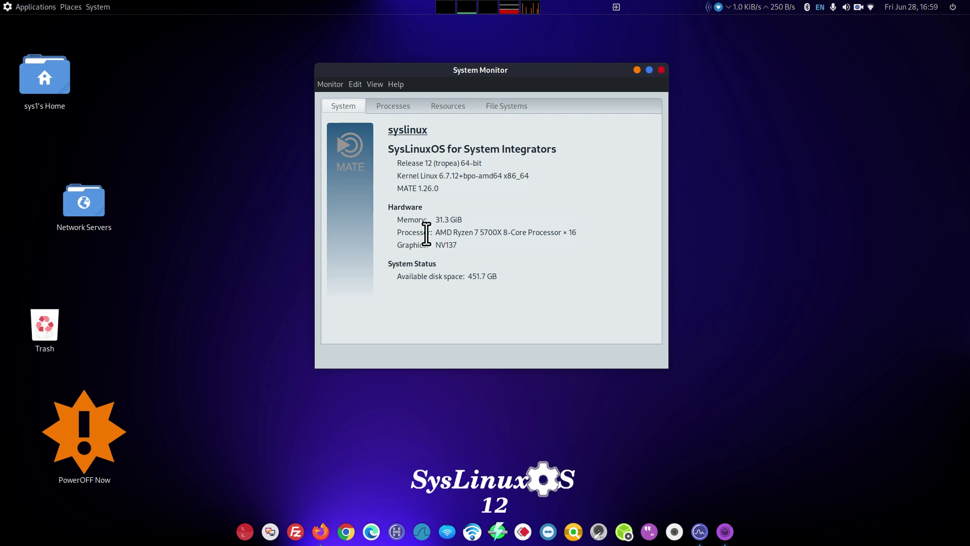
Close the MATE System Monitor window after reviewing its System tab details
left_click(660, 72)
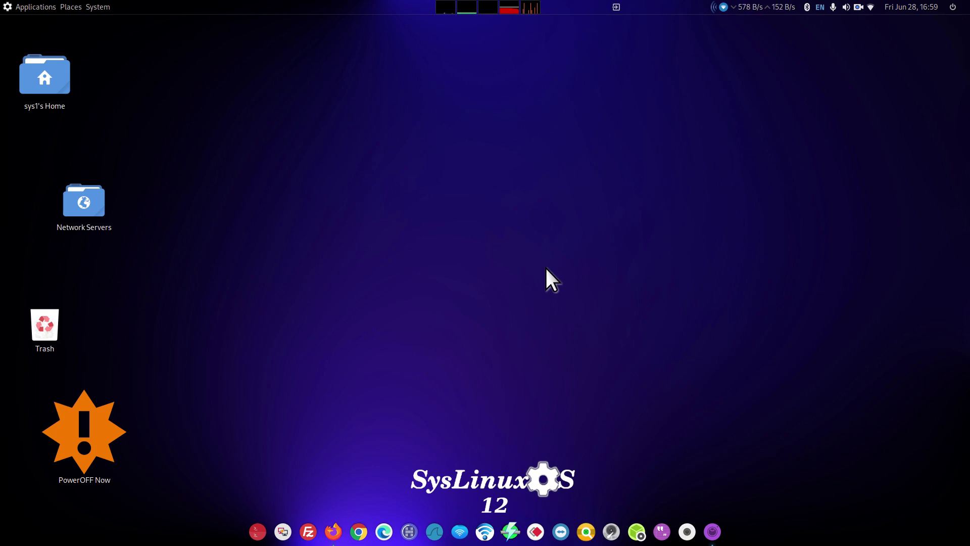
Open Firefox on the DistroWatch SysLinuxOS page, zoomed to 170%
left_click(333, 525)
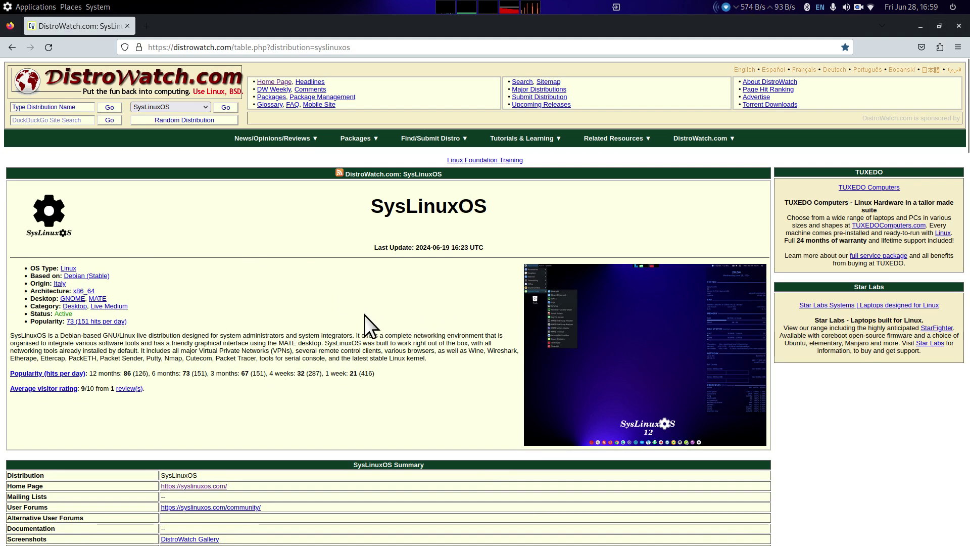
key("ctrl+plus")
key("ctrl+plus")
key("ctrl+plus")
key("ctrl+plus")
key("ctrl+plus")
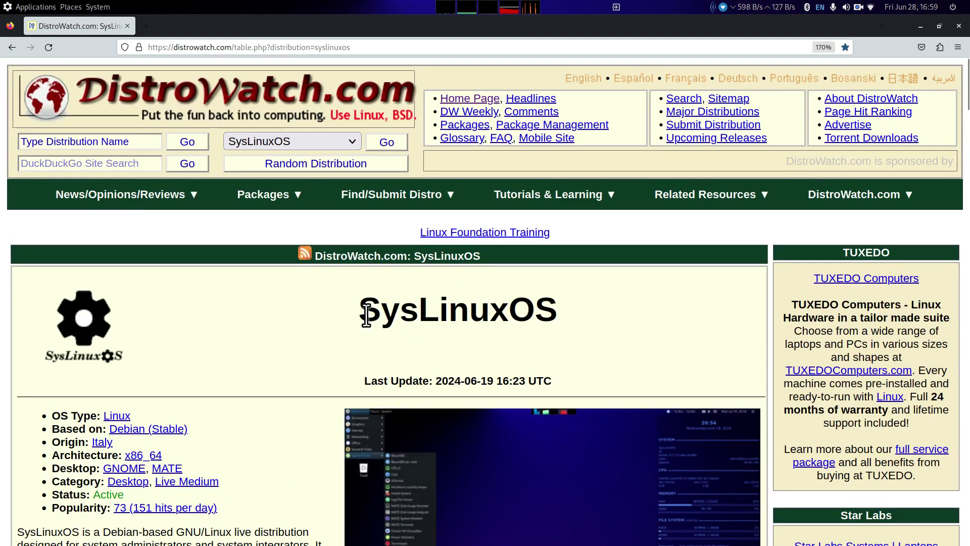
scroll(367, 313, "down", 4)
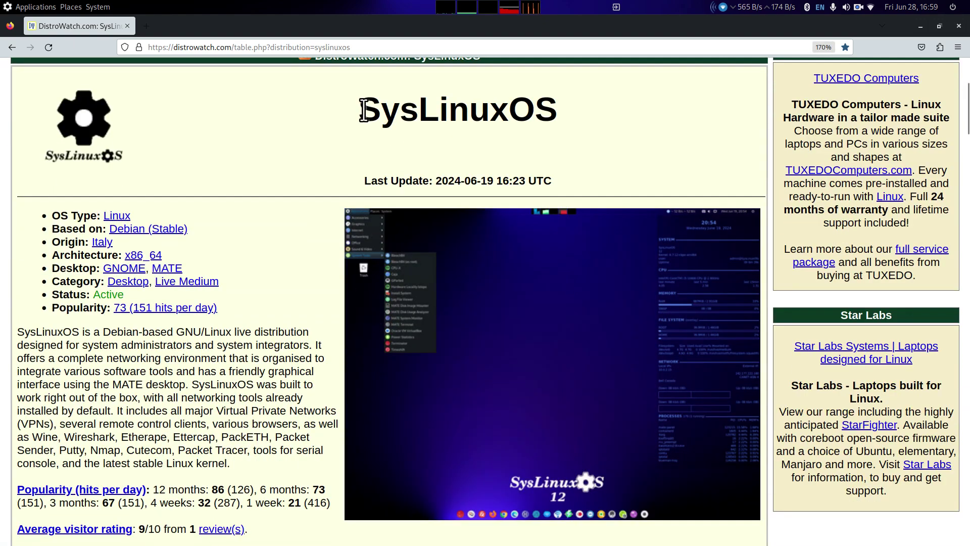
Highlight the SysLinuxOS title, the 2024-06-19 update date and the system administrators/integrators audience
double_click(396, 106)
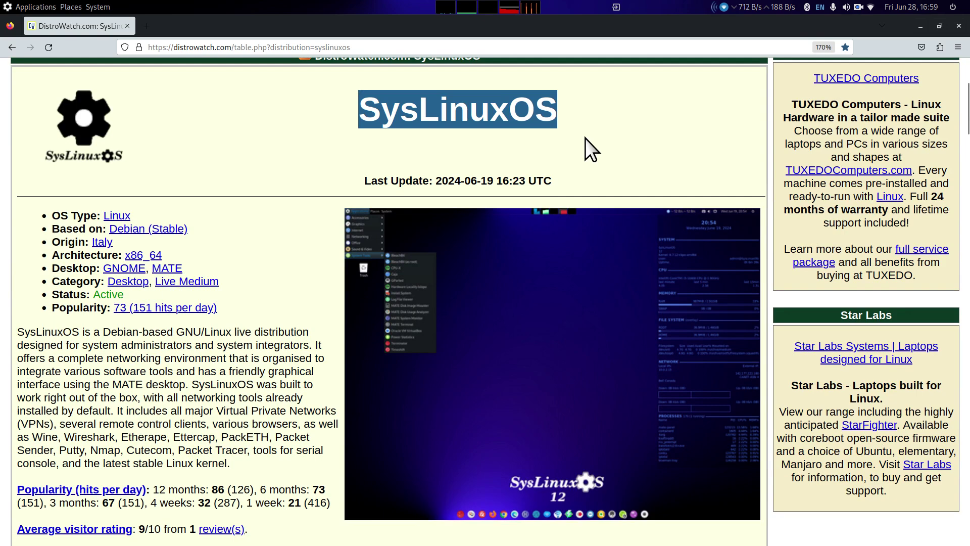
left_click_drag(434, 181, 495, 181)
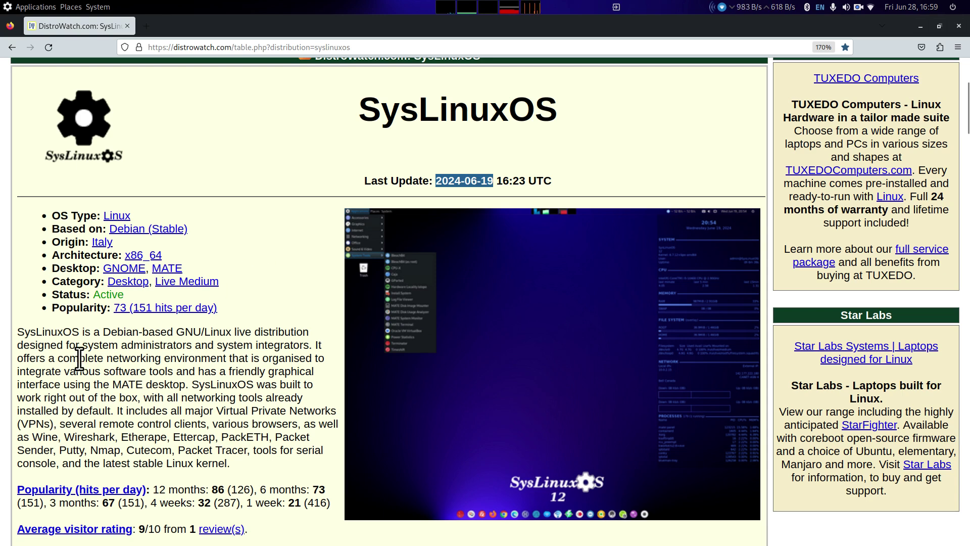
left_click_drag(82, 346, 309, 346)
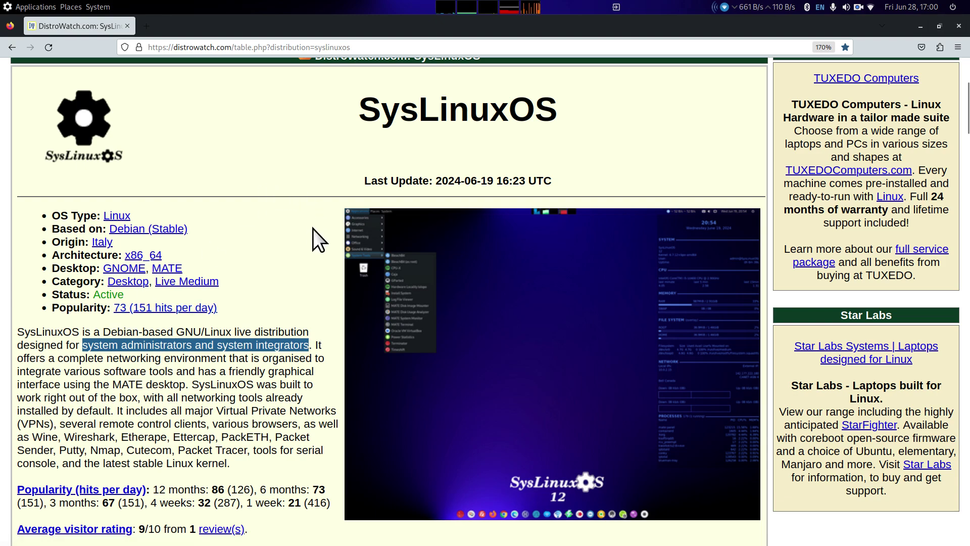
In the feature table, highlight the 2022-09-29 (version 11) and 2024-06-19 (12.4) release dates
scroll(314, 229, "down", 5)
scroll(314, 229, "down", 20)
scroll(313, 229, "down", 10)
scroll(284, 224, "up", 20)
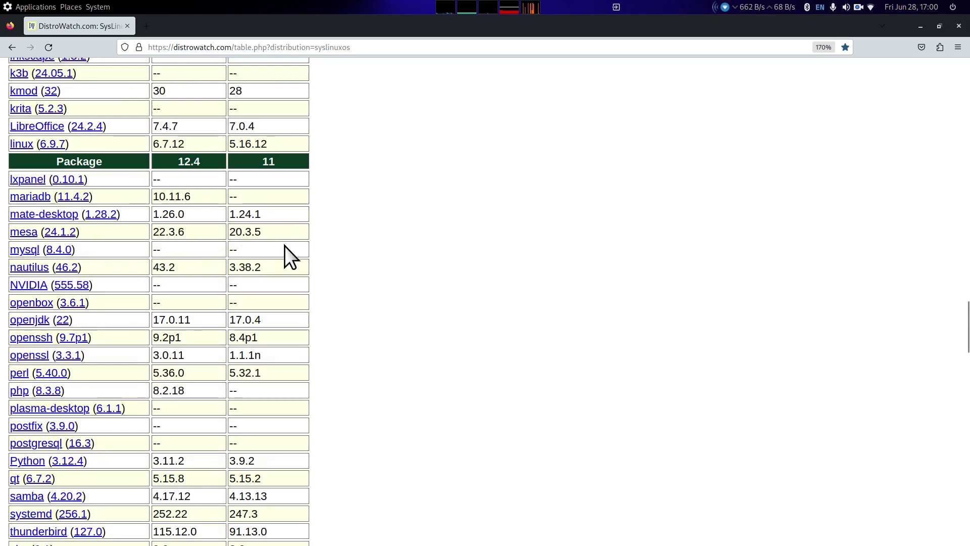
scroll(298, 263, "down", 3)
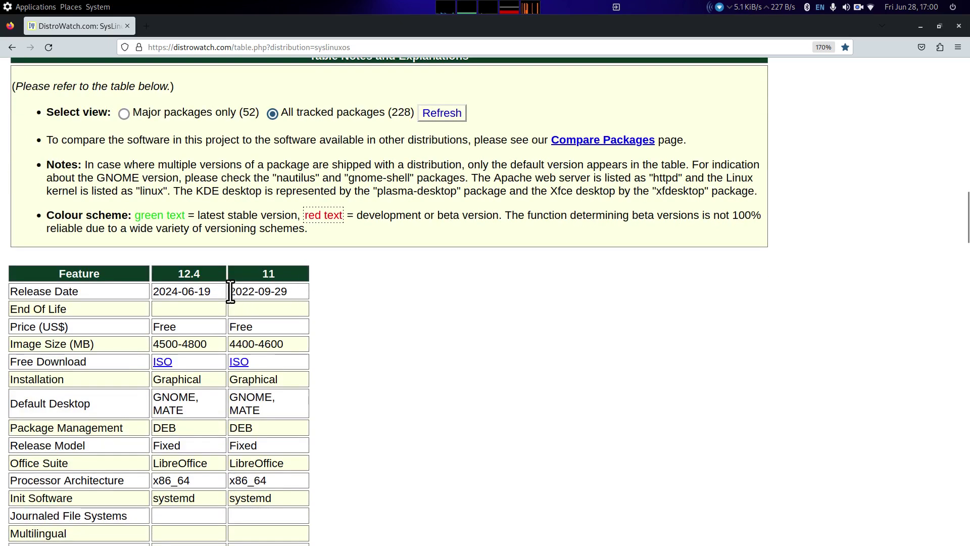
left_click_drag(229, 290, 292, 291)
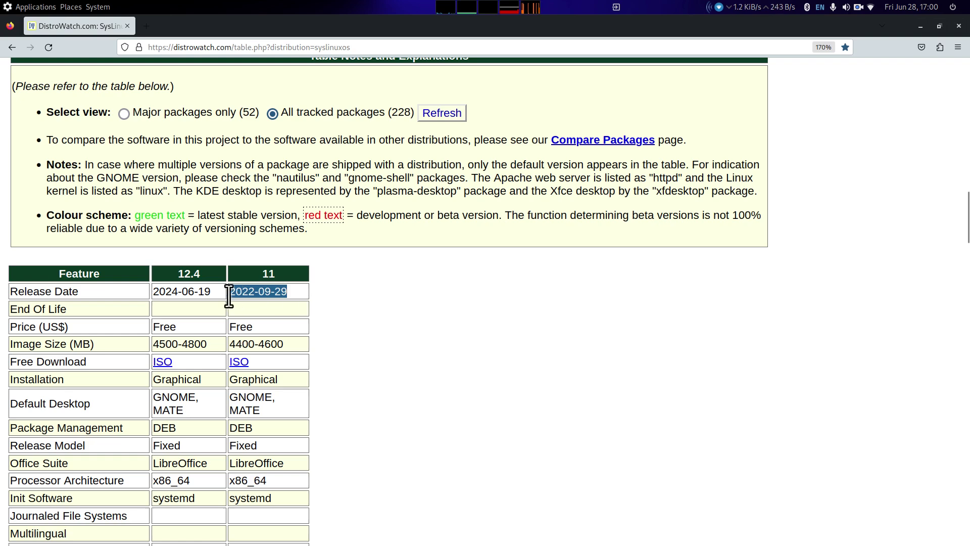
left_click_drag(155, 291, 216, 290)
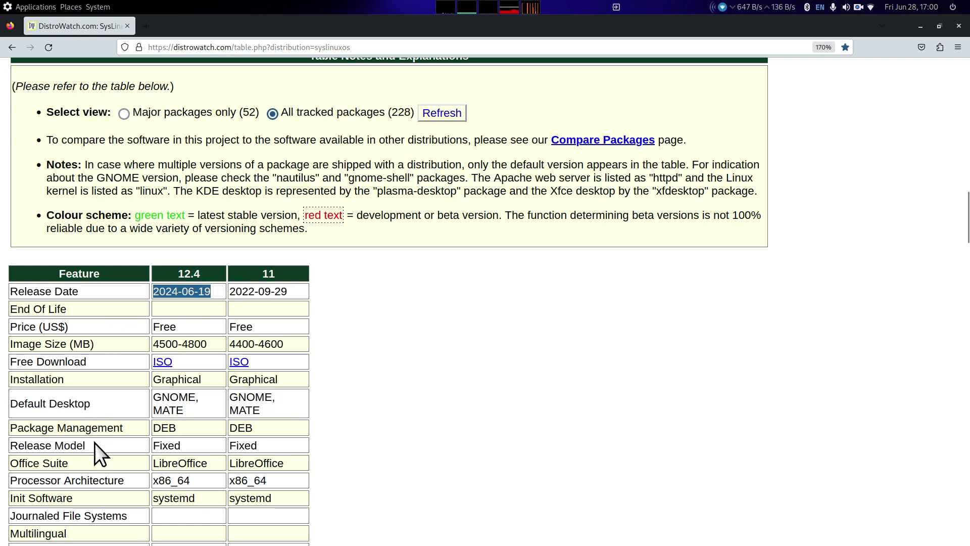
Visit the SysLinuxOS home page, then close the browser
scroll(444, 381, "up", 5)
scroll(444, 381, "up", 5)
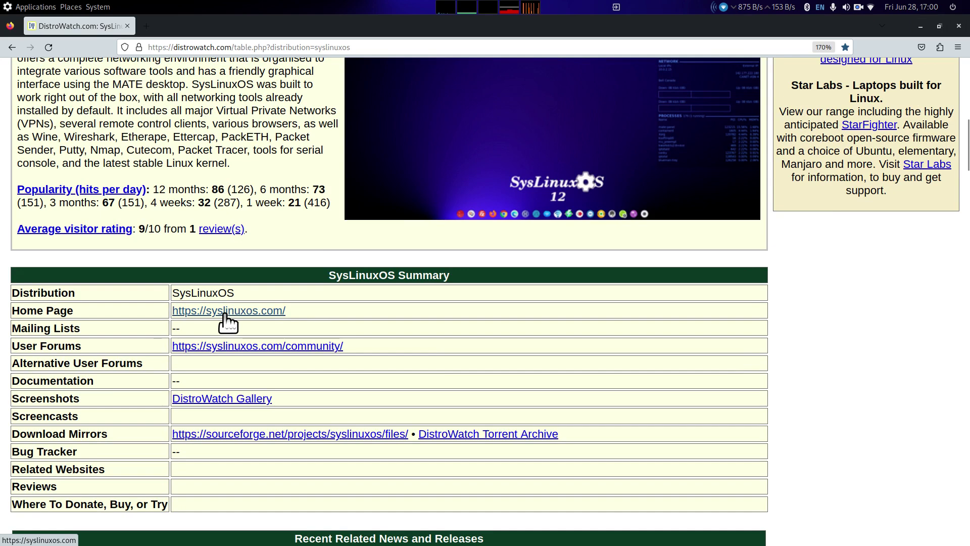
left_click(225, 312)
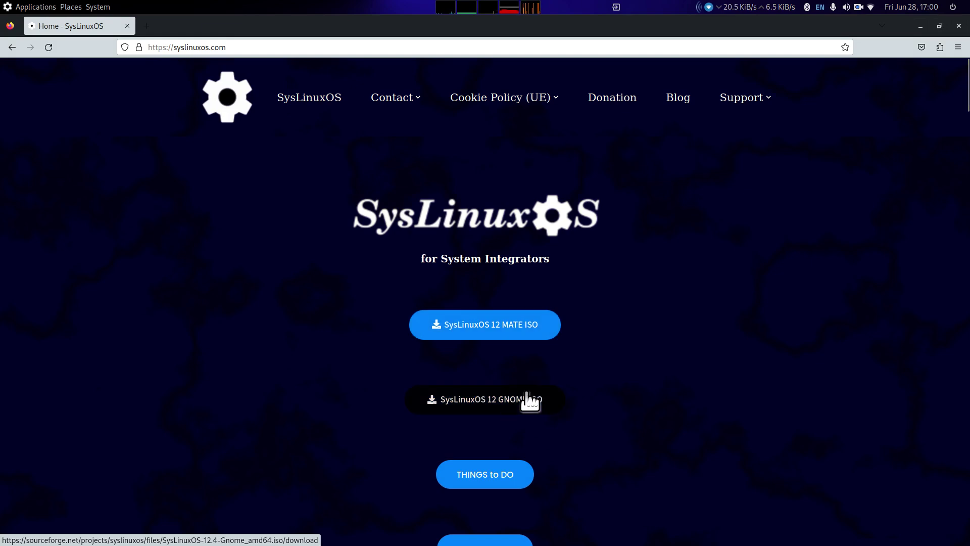
left_click(959, 27)
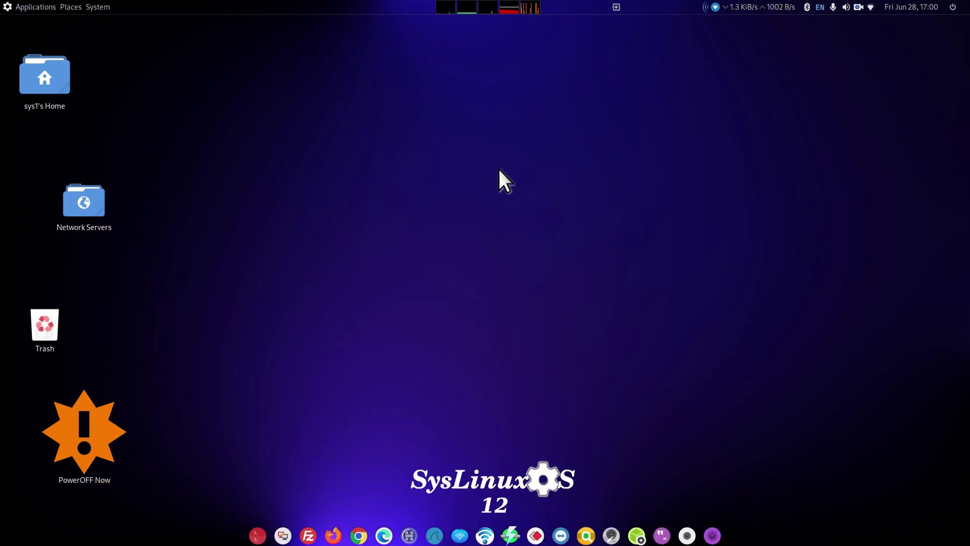
Search Google for 'syslinux passwords' and highlight the default login user name and password
left_click(334, 530)
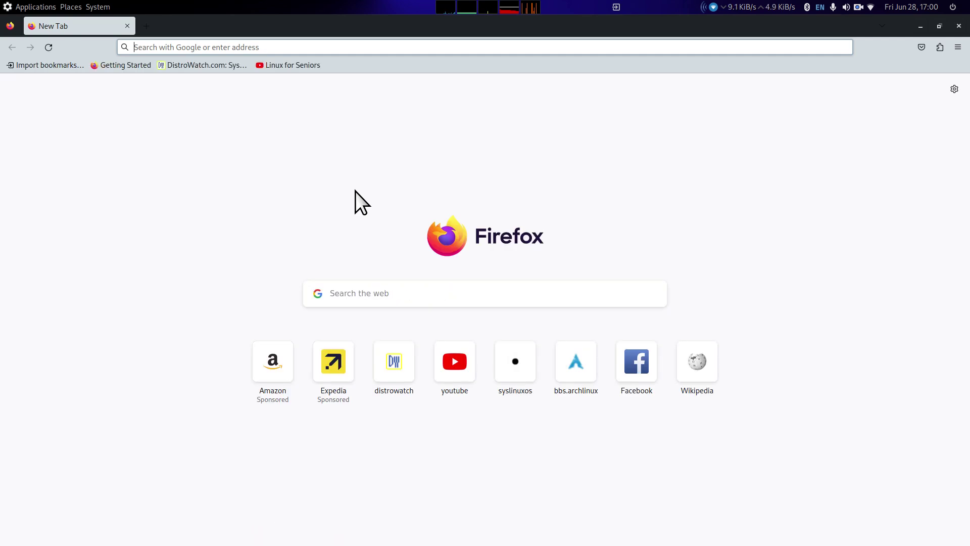
left_click(349, 298)
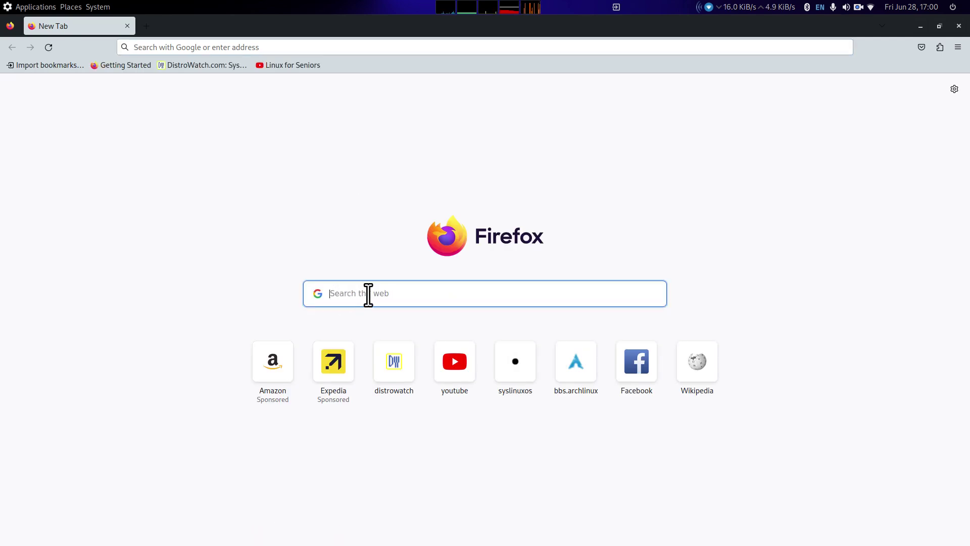
type("syslinux passwords")
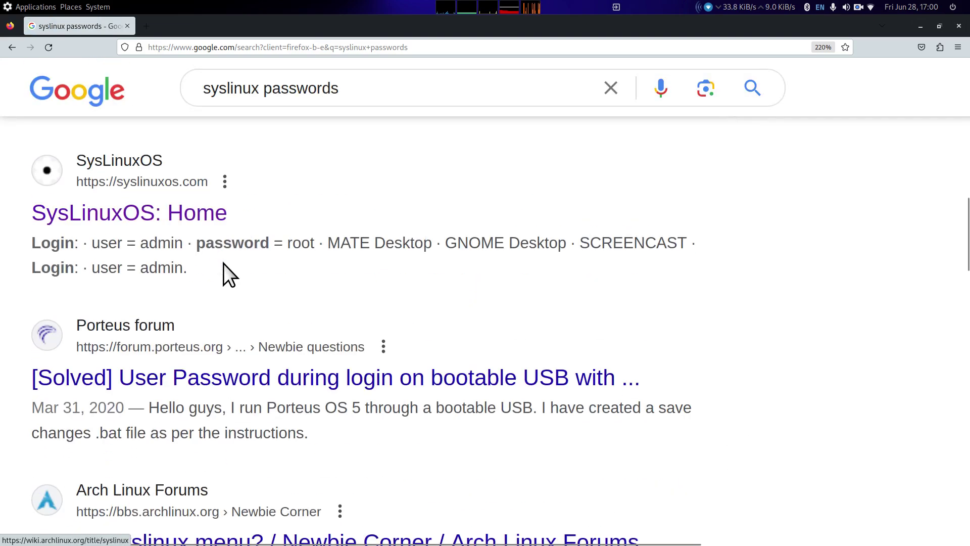
scroll(223, 264, "up", 4)
scroll(223, 264, "down", 1)
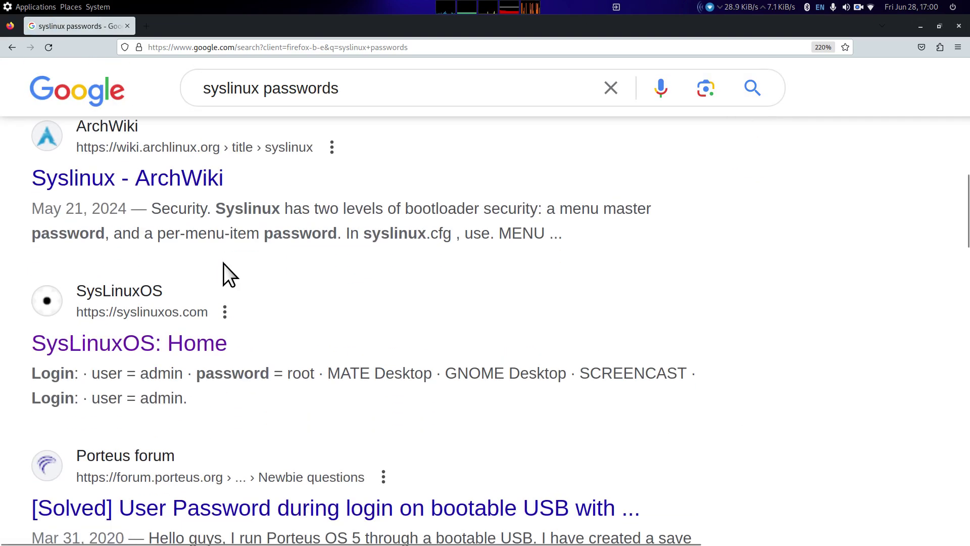
left_click_drag(140, 373, 182, 373)
left_click_drag(283, 373, 317, 374)
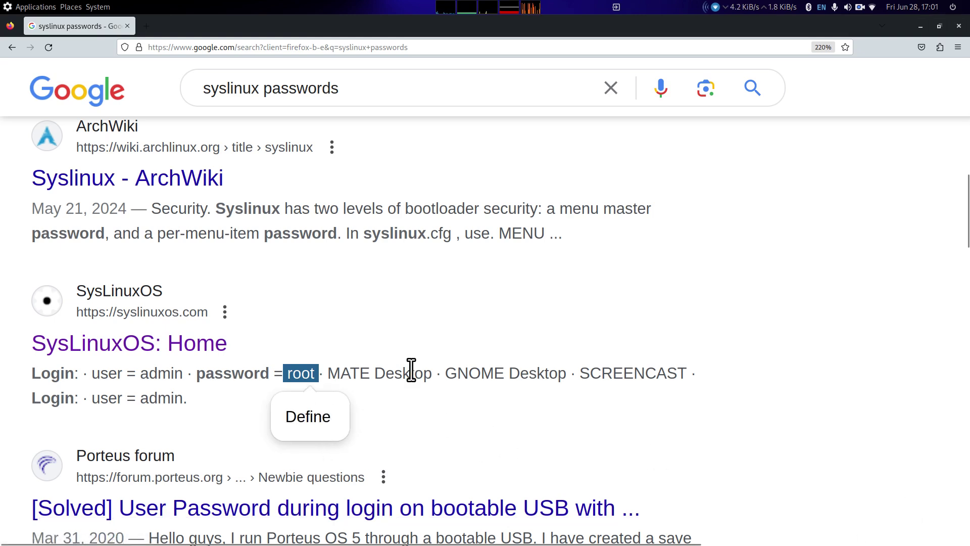
Open the Linux for Seniors YouTube channel and highlight its 383 video count
left_click(19, 47)
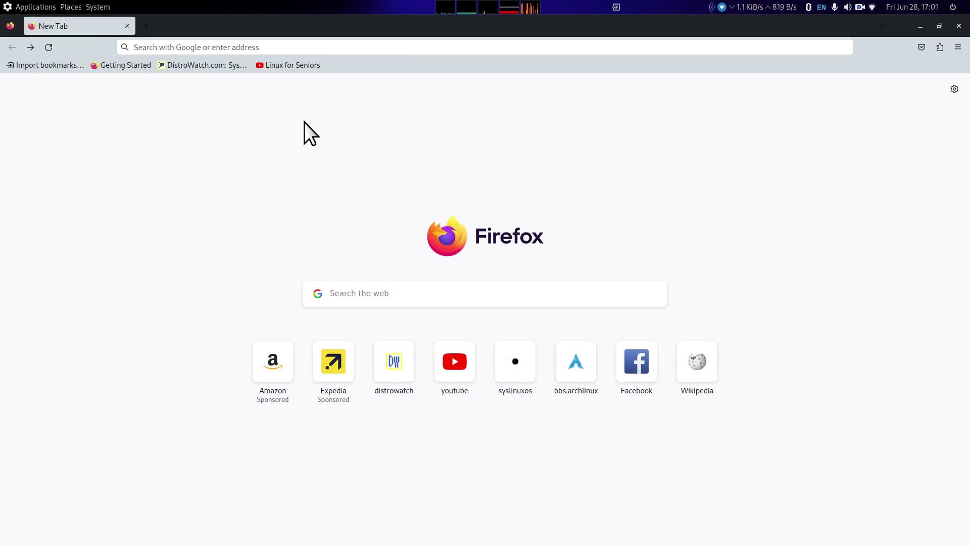
left_click(286, 65)
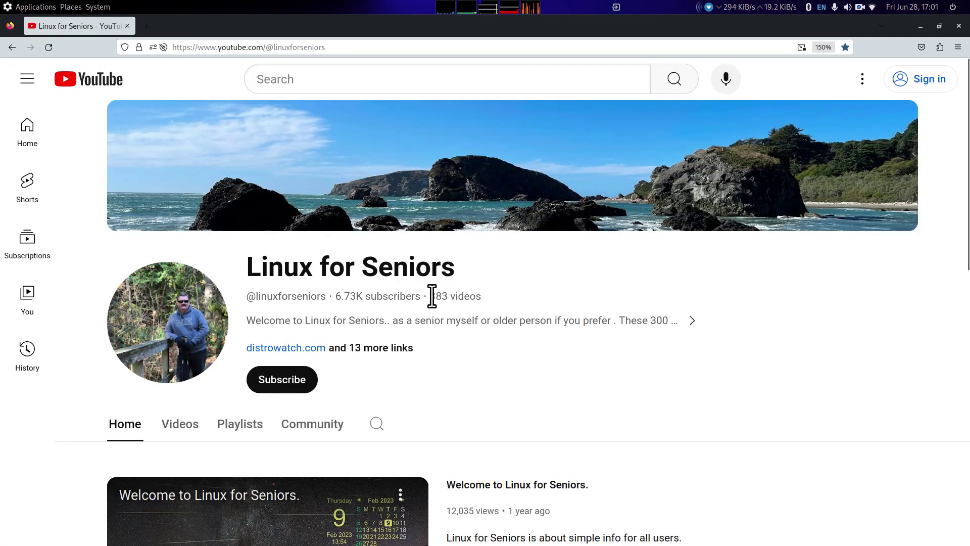
left_click_drag(429, 297, 508, 304)
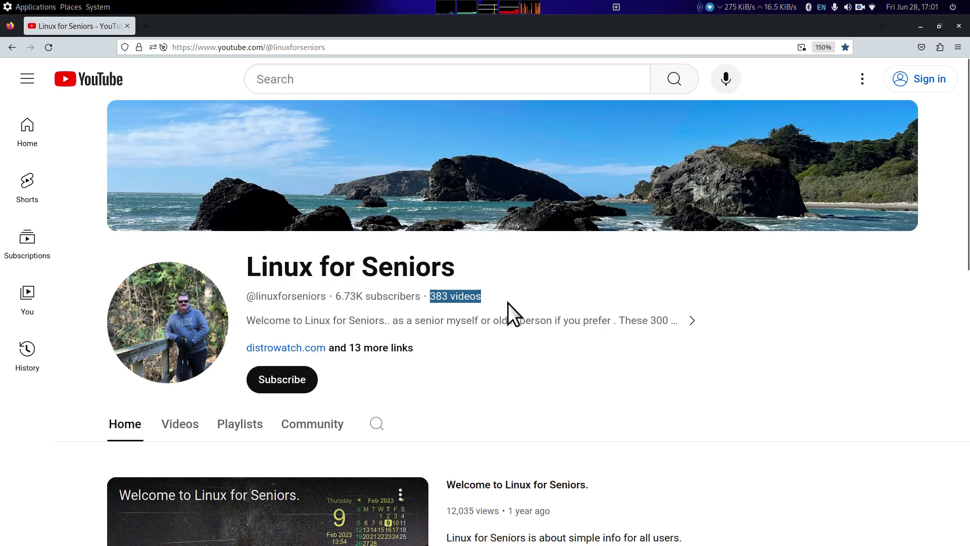
View the channel's full About description, then close it and the browser
left_click(428, 321)
scroll(428, 323, "down", 5)
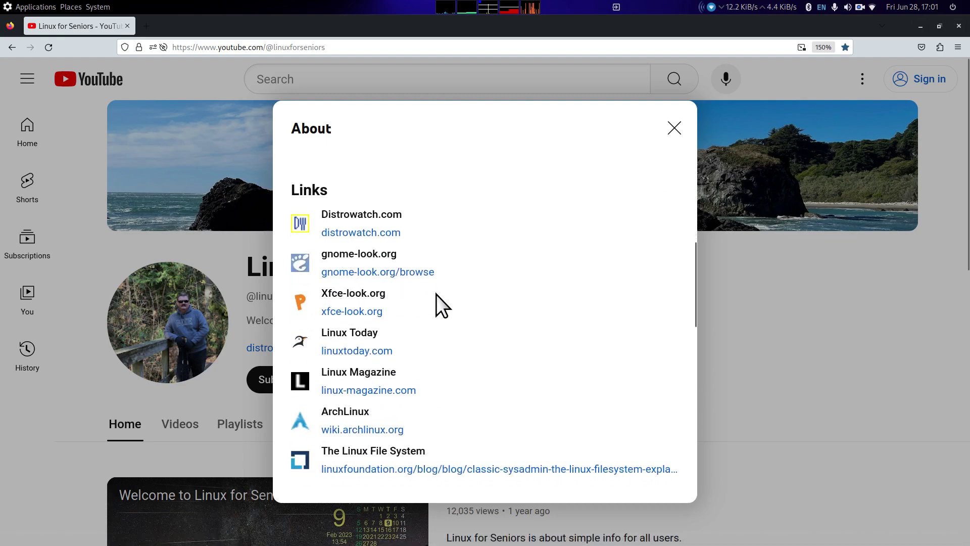
left_click(677, 129)
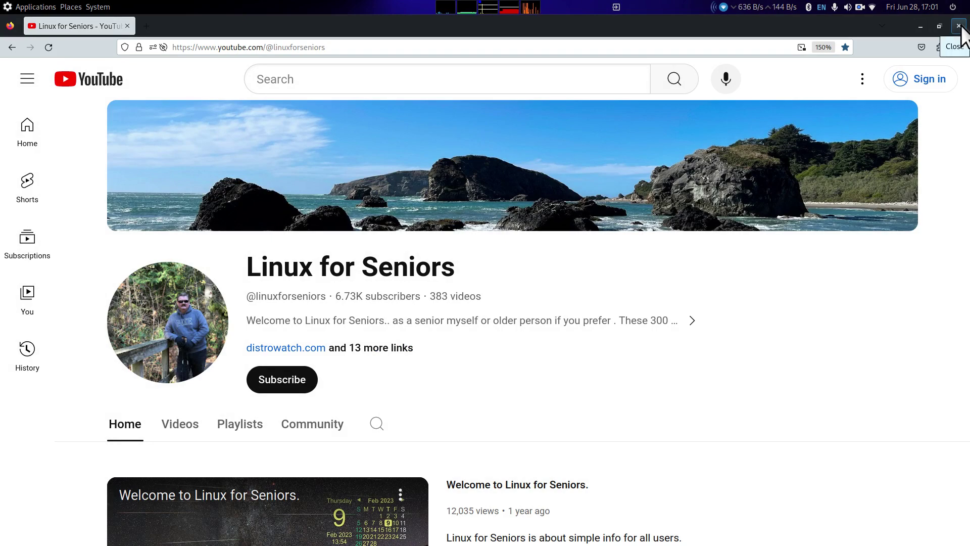
left_click(959, 26)
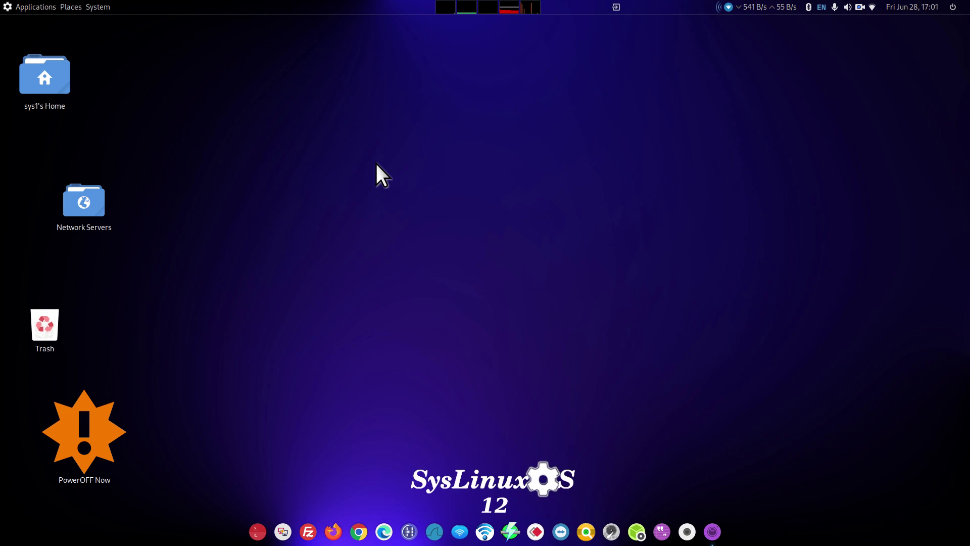
Open Startup Applications from the MATE Control Center
left_click(93, 7)
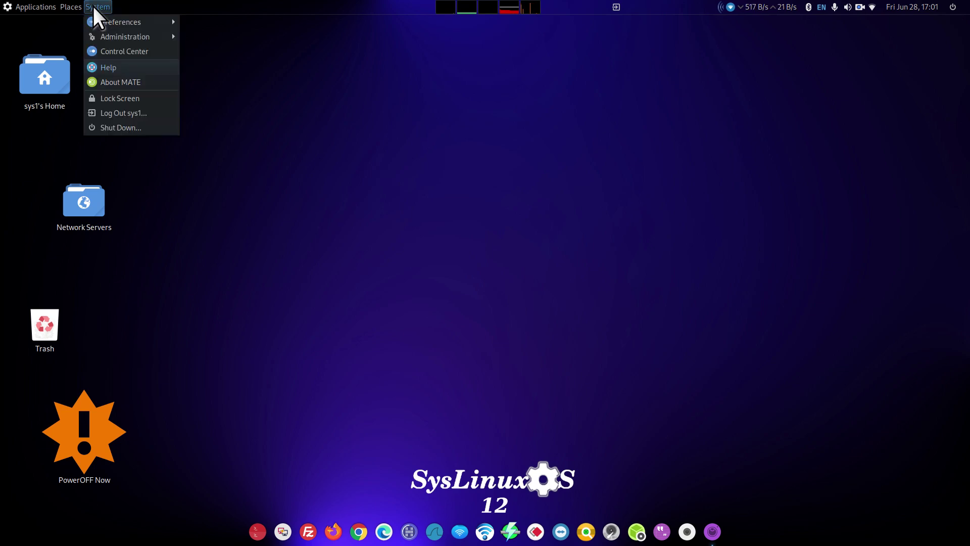
left_click(126, 54)
scroll(531, 205, "down", 3)
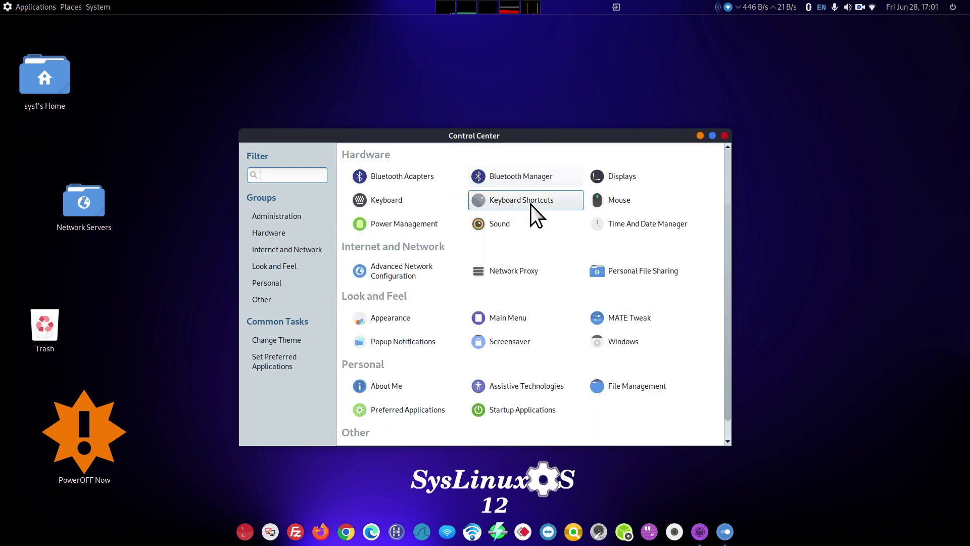
left_click(527, 390)
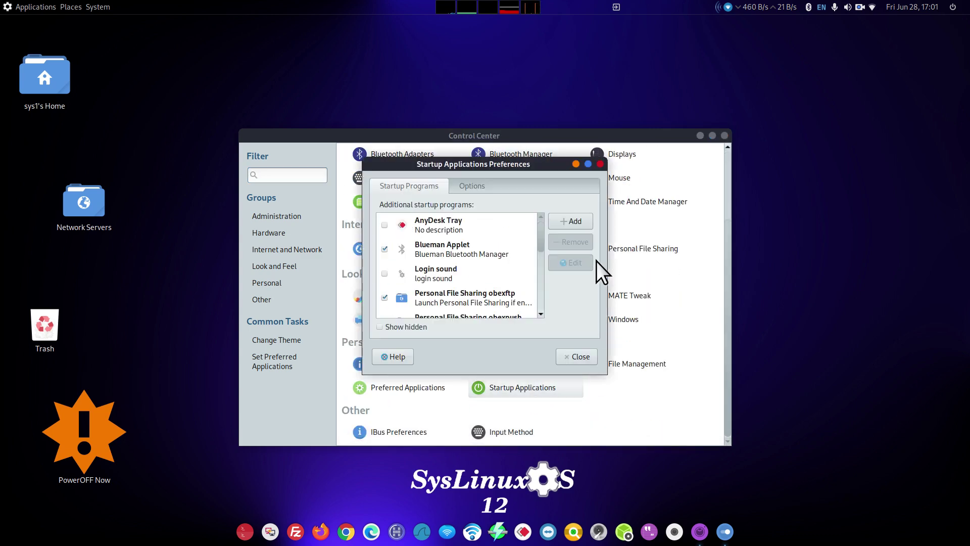
Select the Login sound entry, review the startup list, then close both windows
left_click(447, 272)
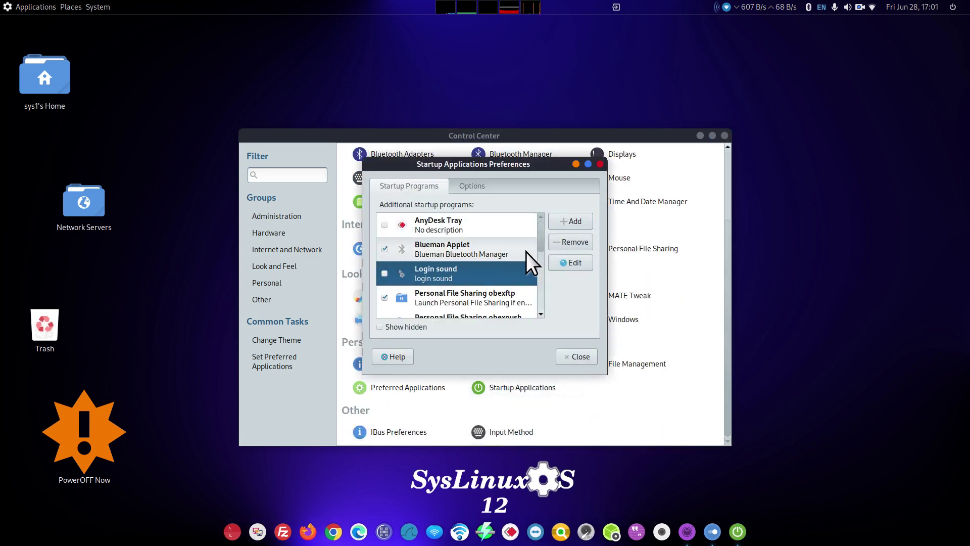
left_click_drag(513, 167, 372, 247)
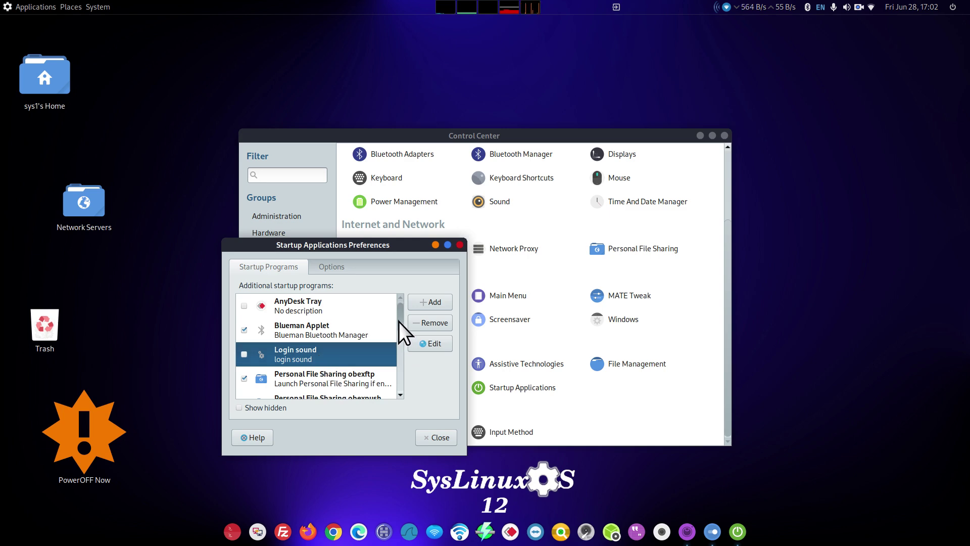
left_click_drag(399, 322, 405, 389)
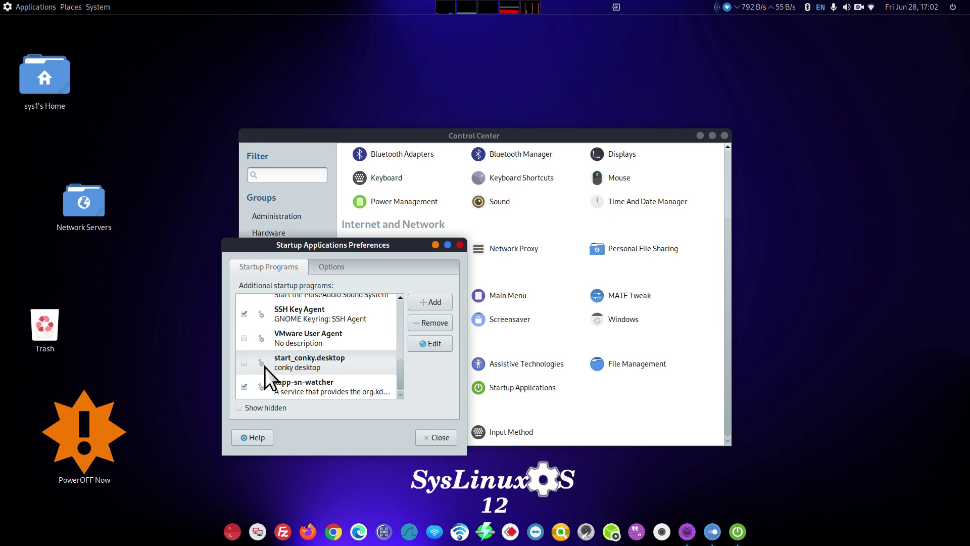
left_click(432, 437)
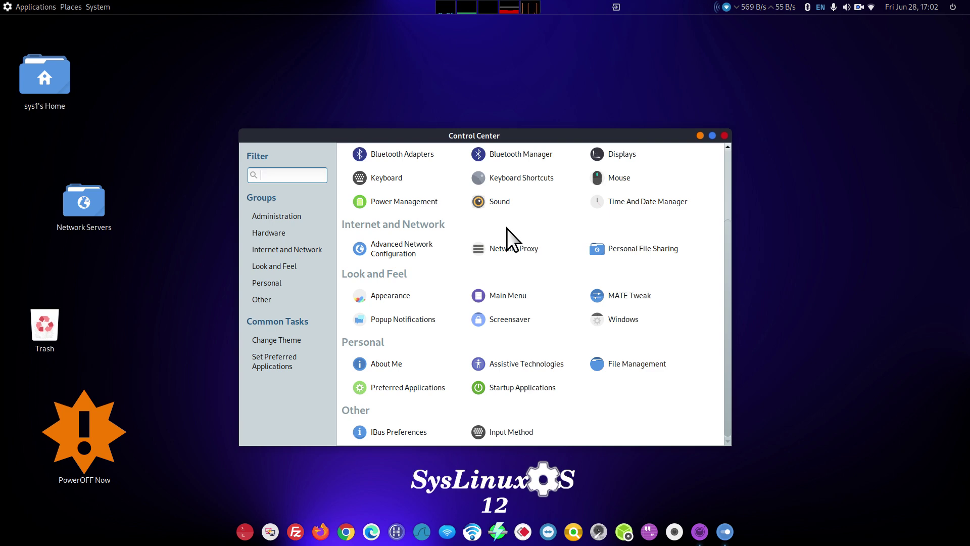
left_click(724, 136)
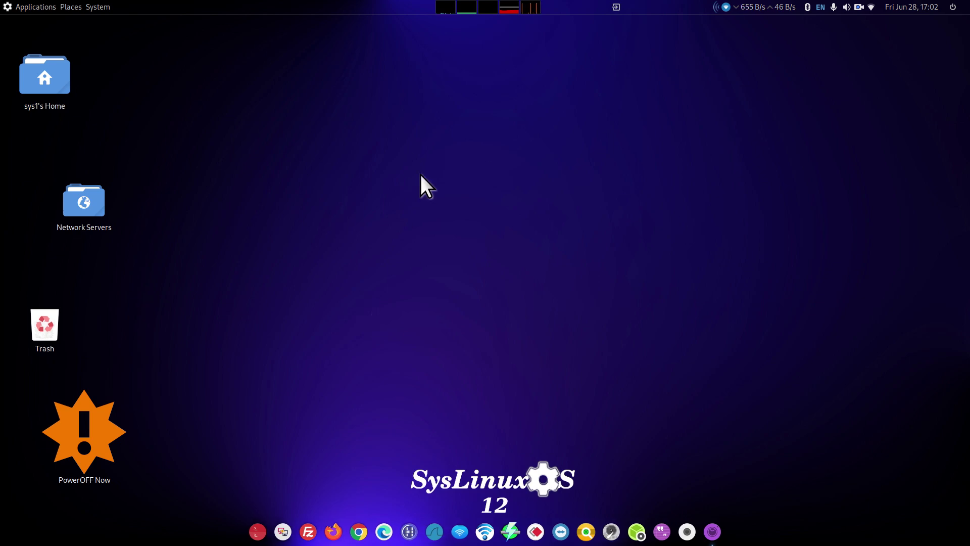
right_click(386, 101)
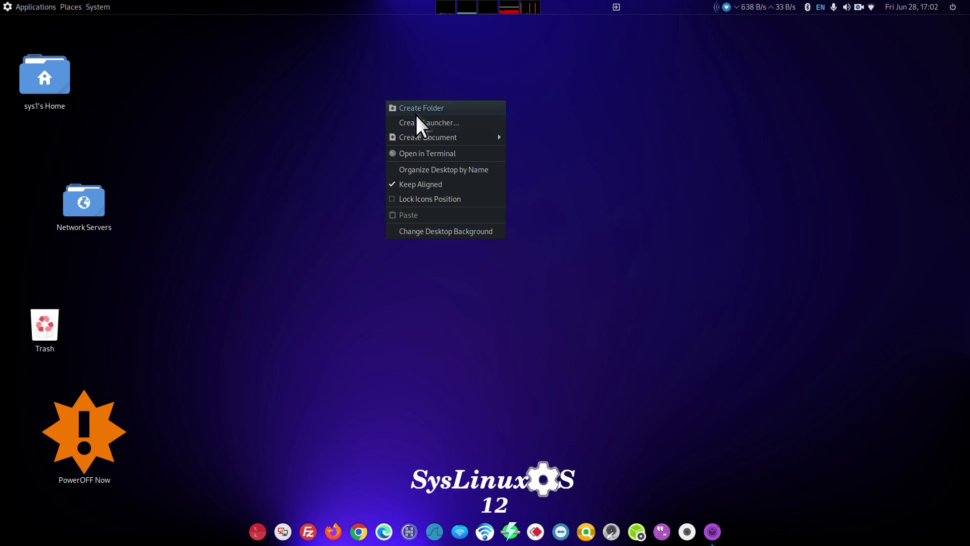
left_click(472, 233)
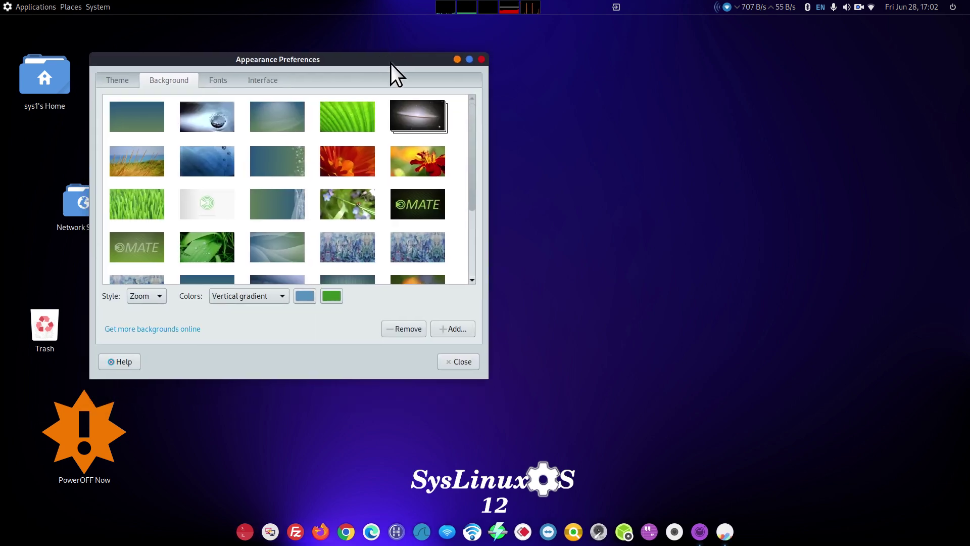
left_click_drag(472, 179, 480, 275)
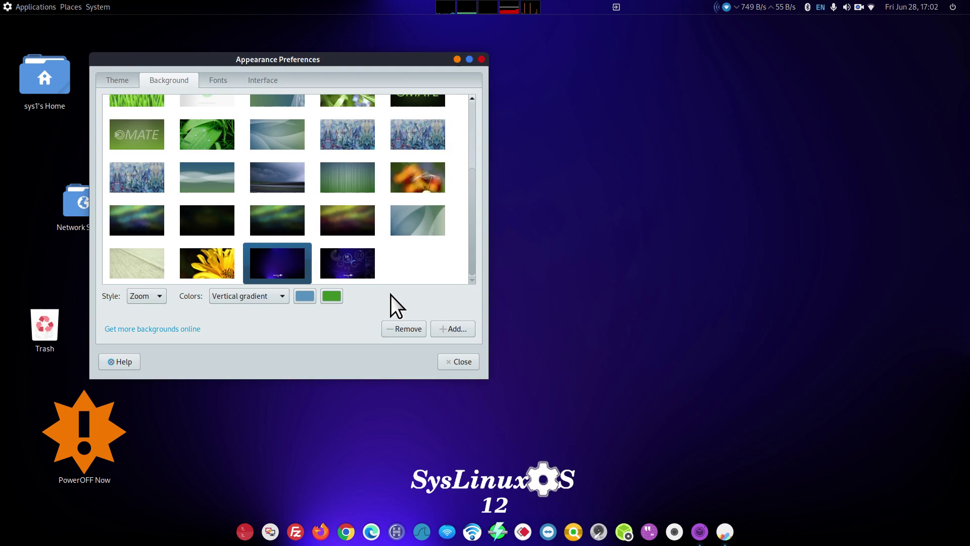
left_click(344, 259)
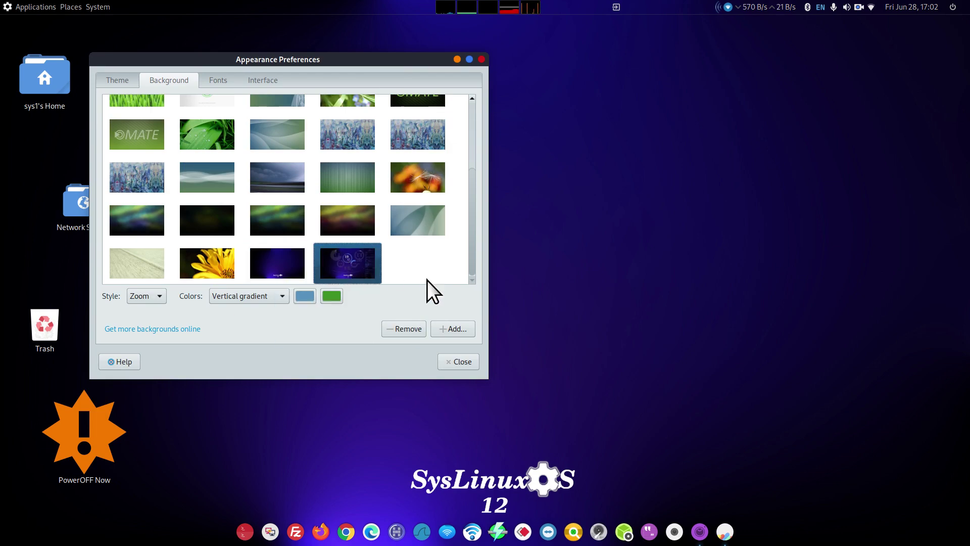
left_click(457, 362)
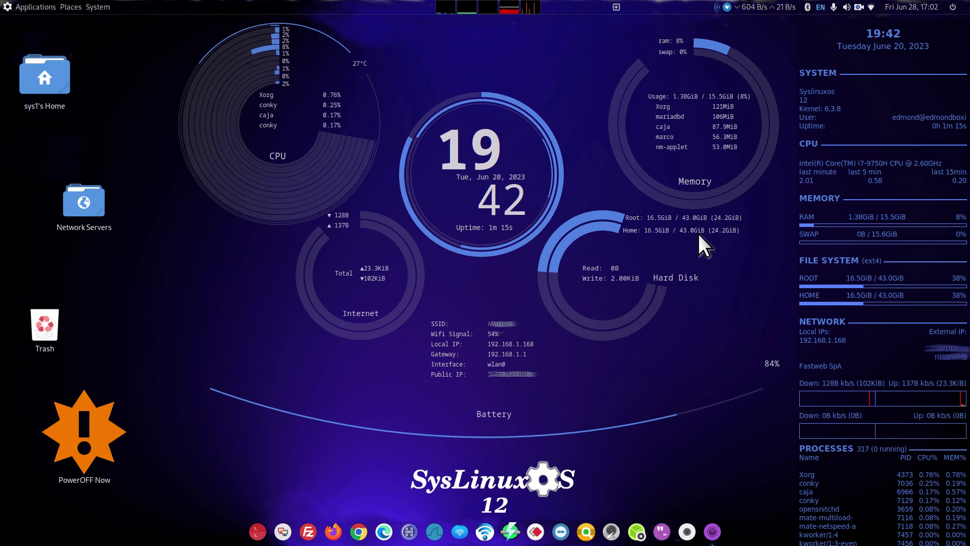
right_click(215, 271)
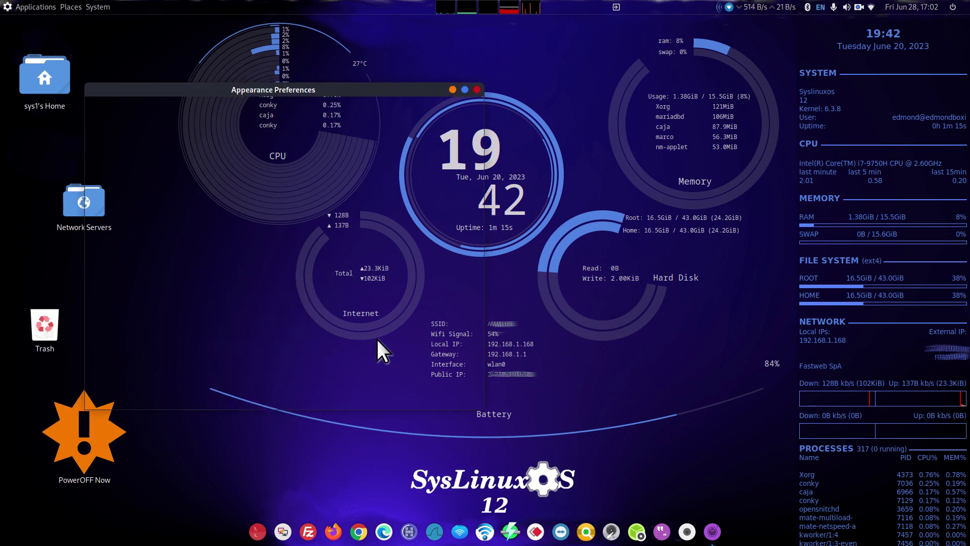
left_click(278, 401)
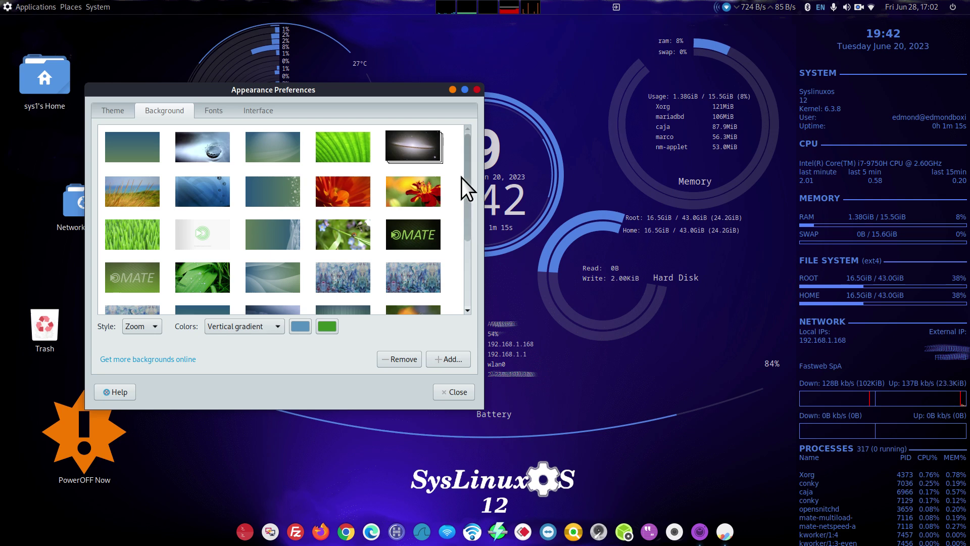
left_click_drag(466, 151, 478, 227)
left_click(267, 295)
Move the PowerOFF Now icon to the top right of the desktop
left_click(444, 393)
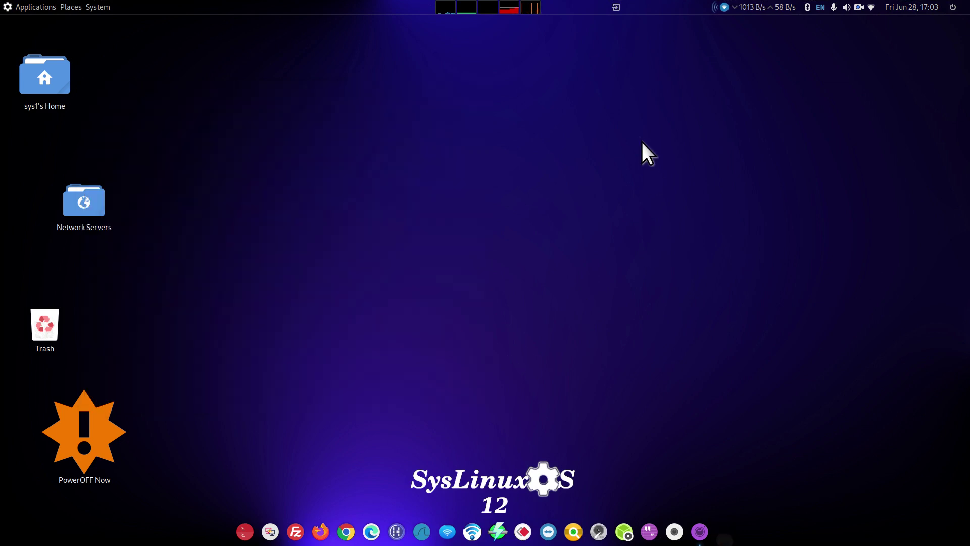
left_click_drag(89, 433, 870, 167)
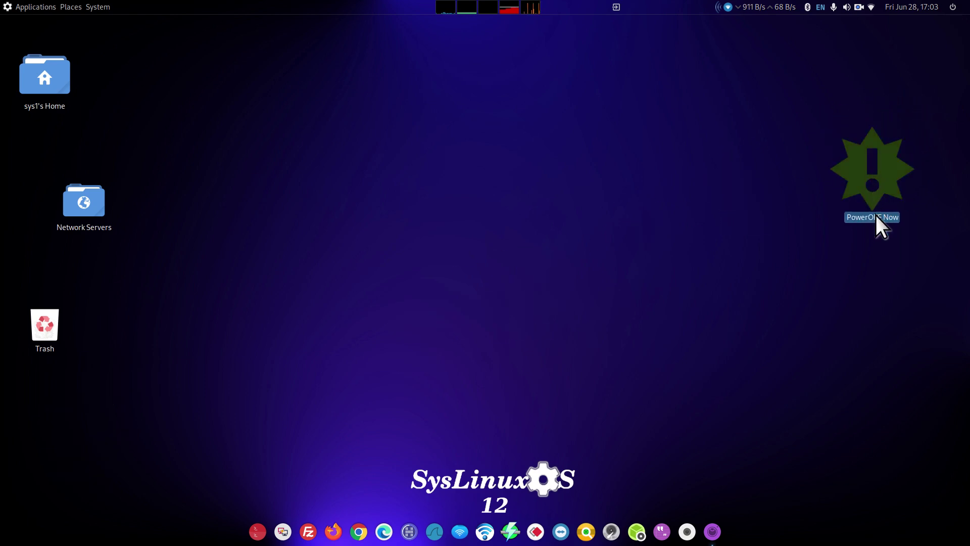
left_click(866, 247)
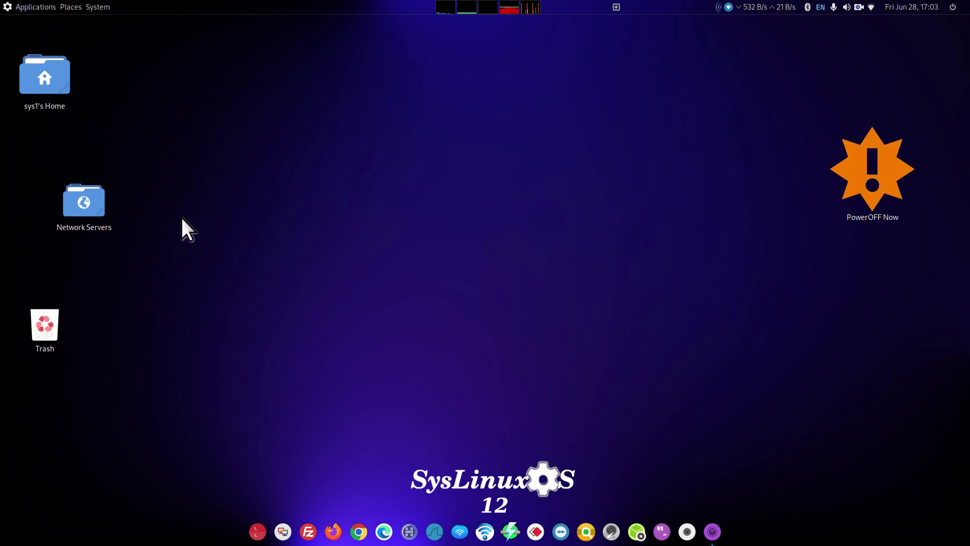
Enlarge the Network Servers icon considerably with Resize Icon
left_click_drag(93, 202, 475, 205)
right_click(478, 195)
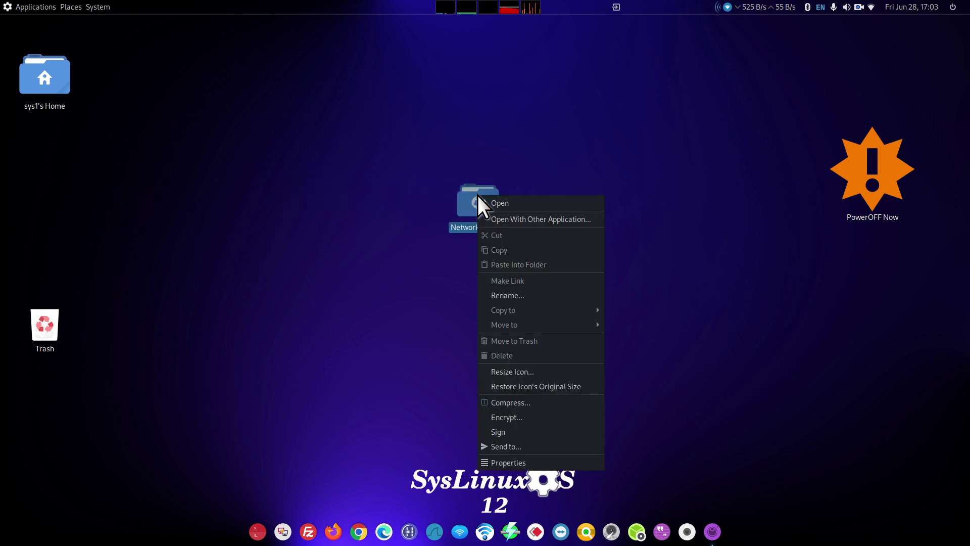
left_click(527, 373)
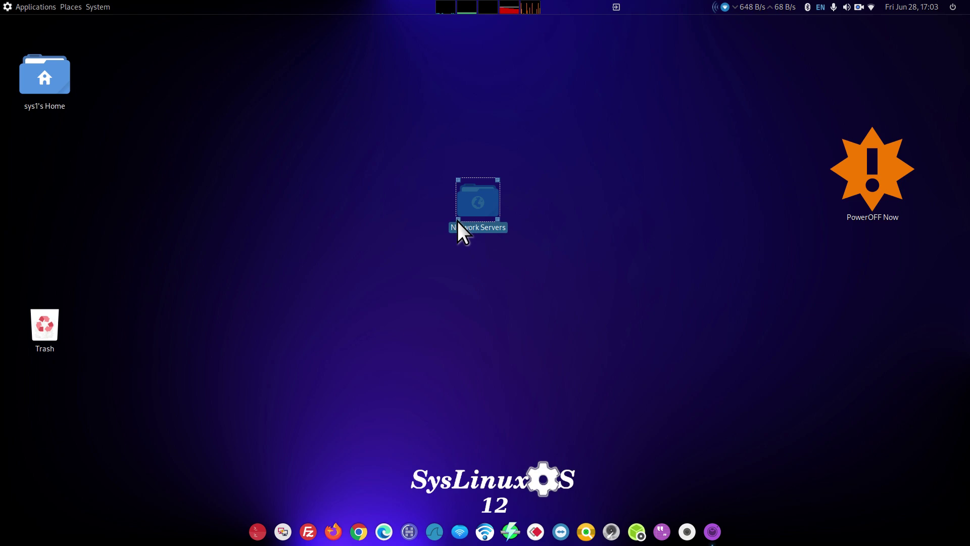
left_click_drag(456, 223, 329, 359)
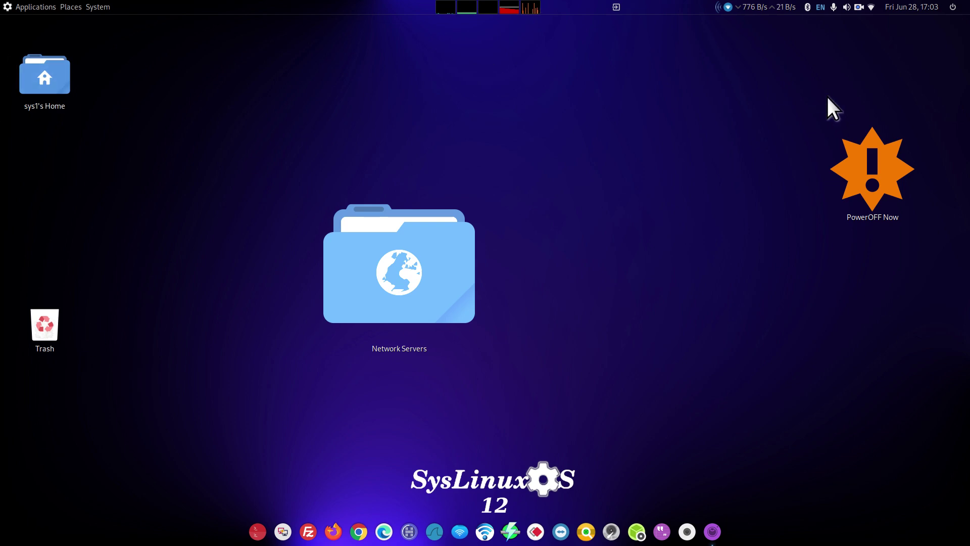
Shrink the Network Servers icon somewhat and place it below the home folder
right_click(356, 263)
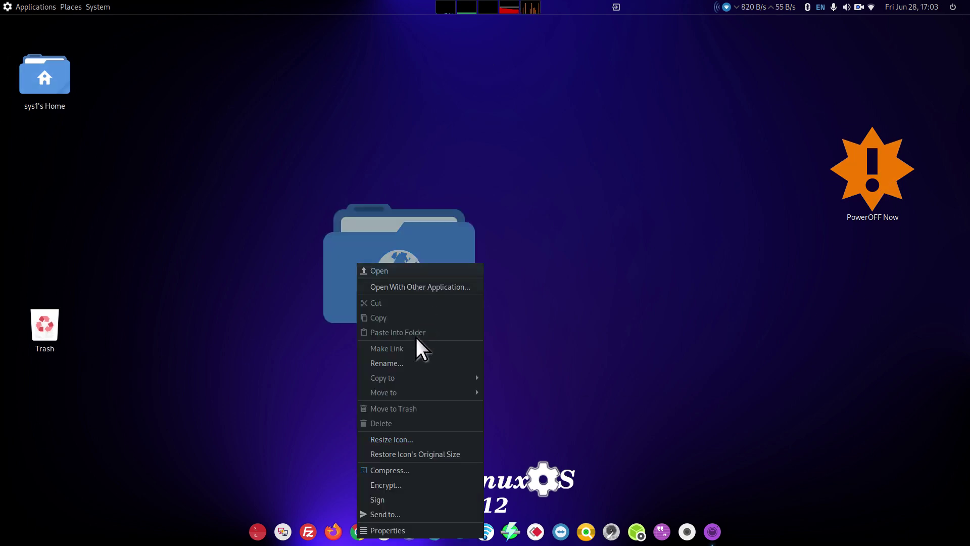
left_click(400, 439)
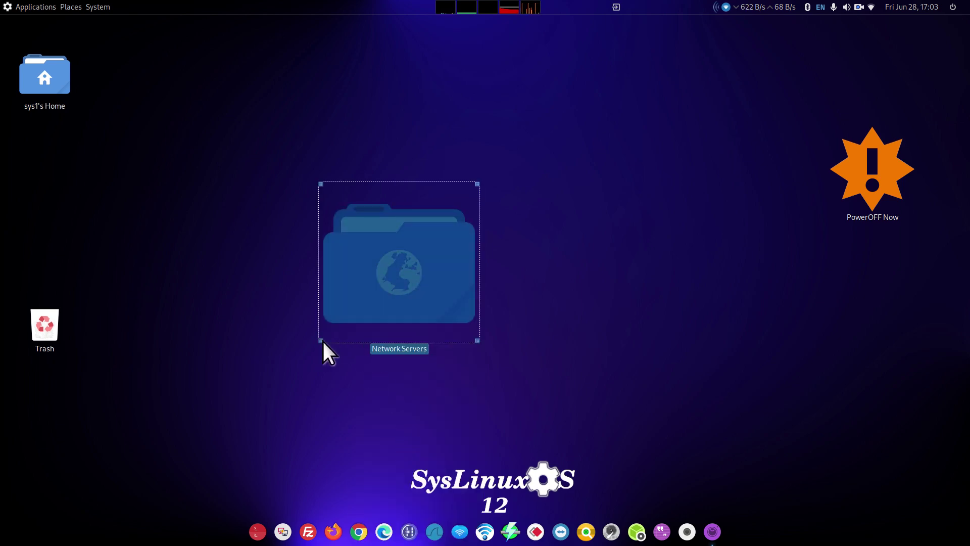
left_click_drag(322, 342, 395, 273)
left_click_drag(463, 228, 108, 187)
left_click(282, 332)
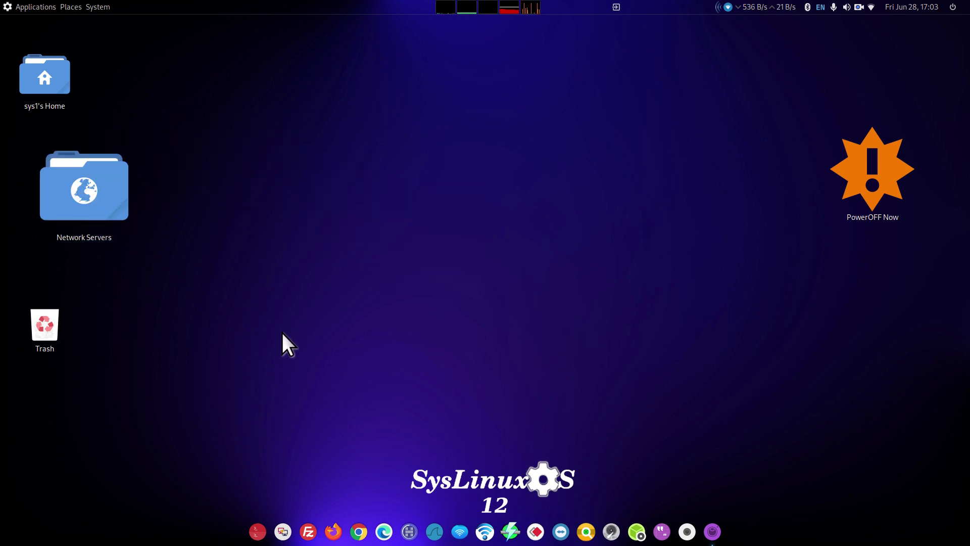
left_click(257, 524)
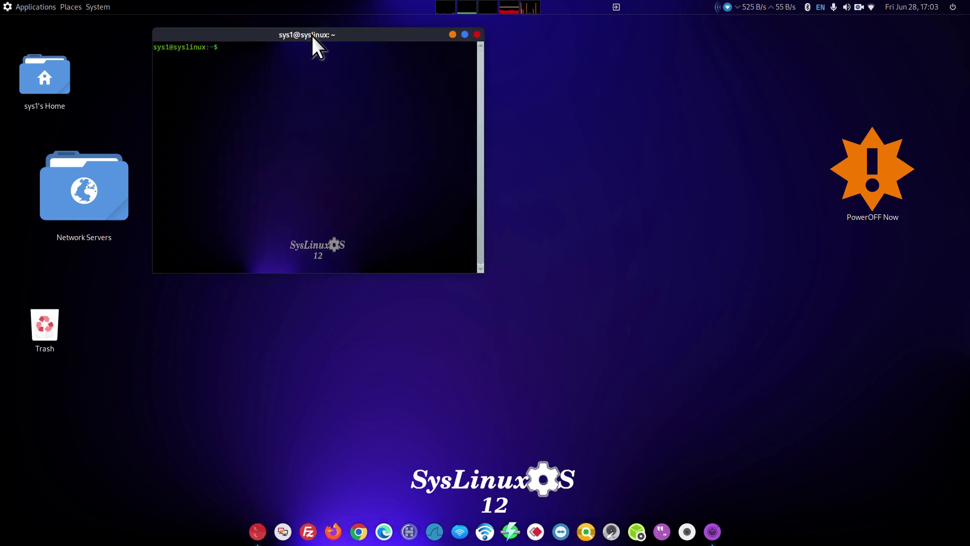
left_click_drag(312, 36, 403, 62)
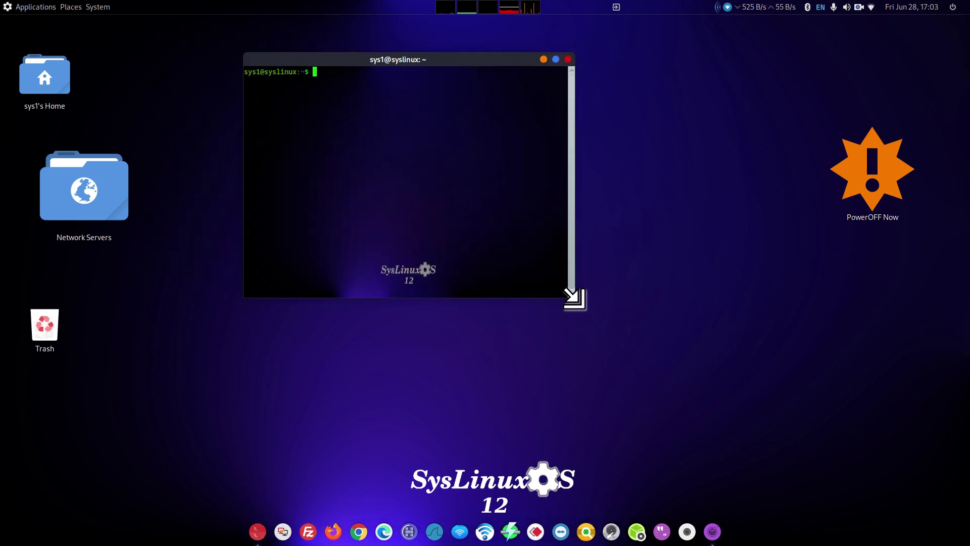
left_click_drag(574, 297, 743, 457)
type("neofetch")
key("Return")
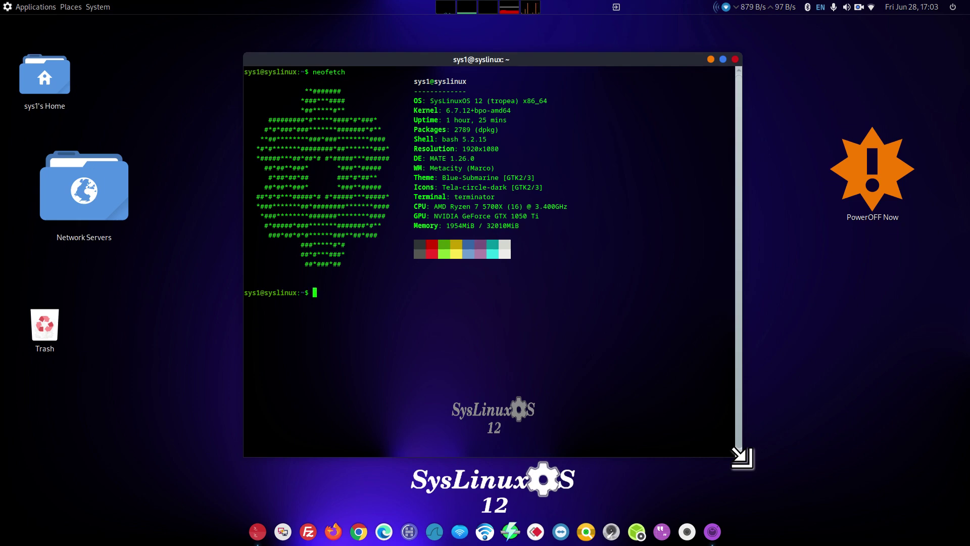
key("ctrl+plus")
key("ctrl+plus")
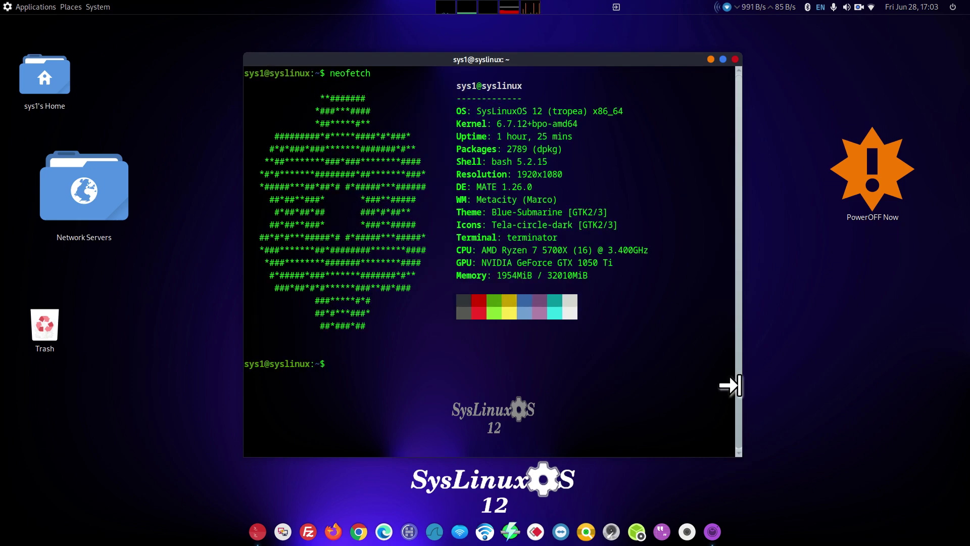
left_click_drag(516, 174, 573, 173)
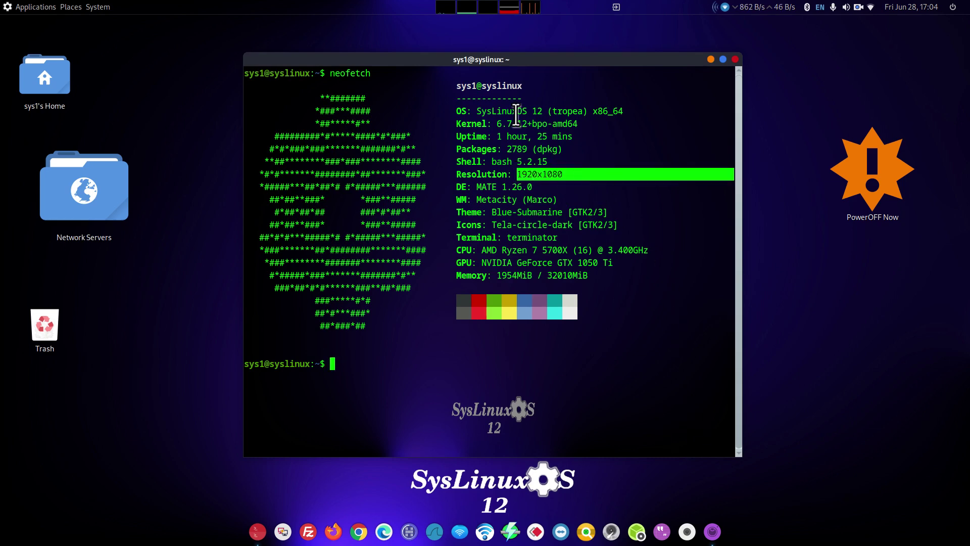
left_click_drag(477, 111, 512, 124)
left_click_drag(477, 187, 548, 185)
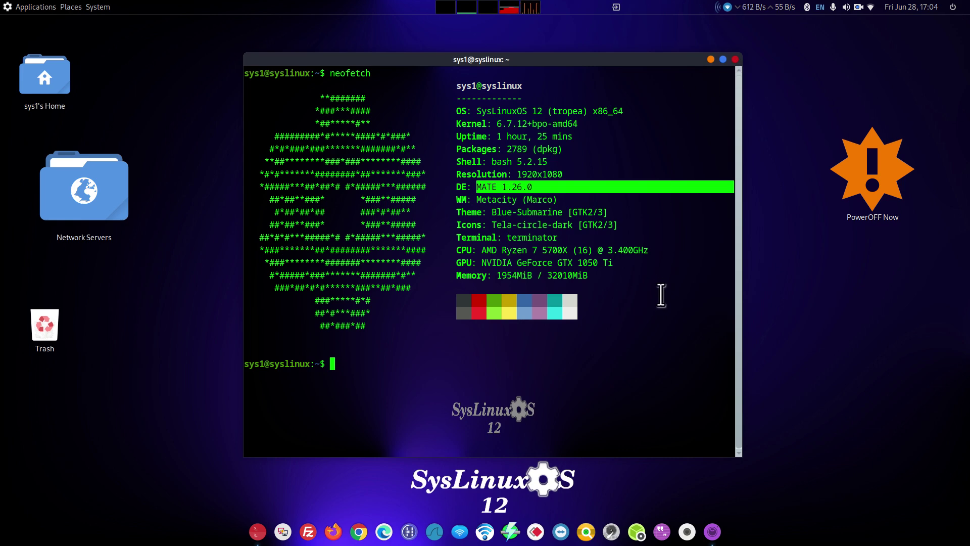
key("ctrl+d")
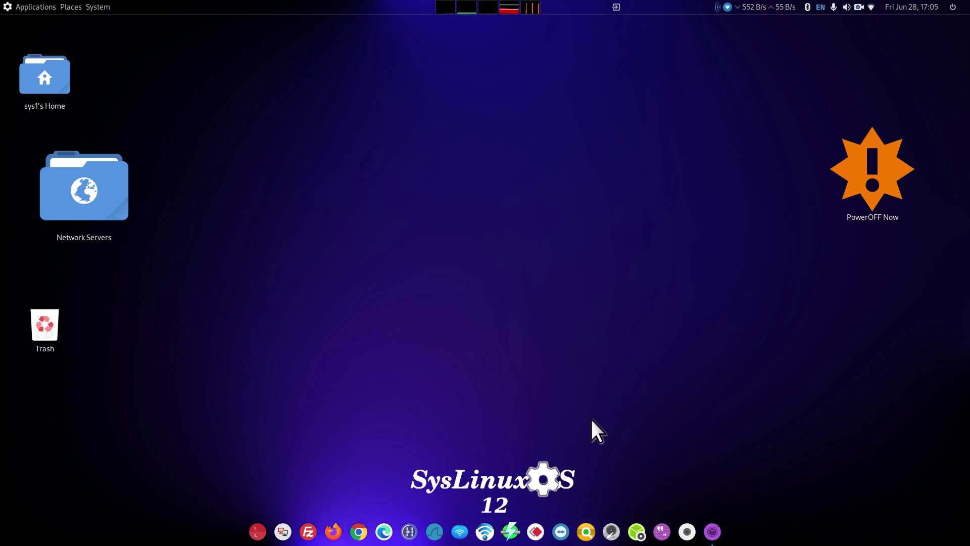
Check the shut down prompt and the panel calendar, dismissing both
left_click(953, 7)
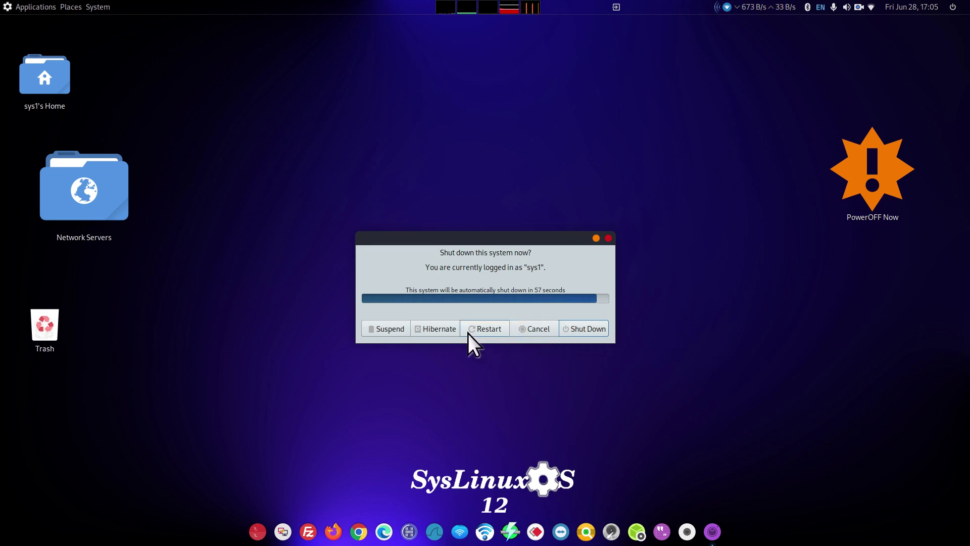
left_click(610, 239)
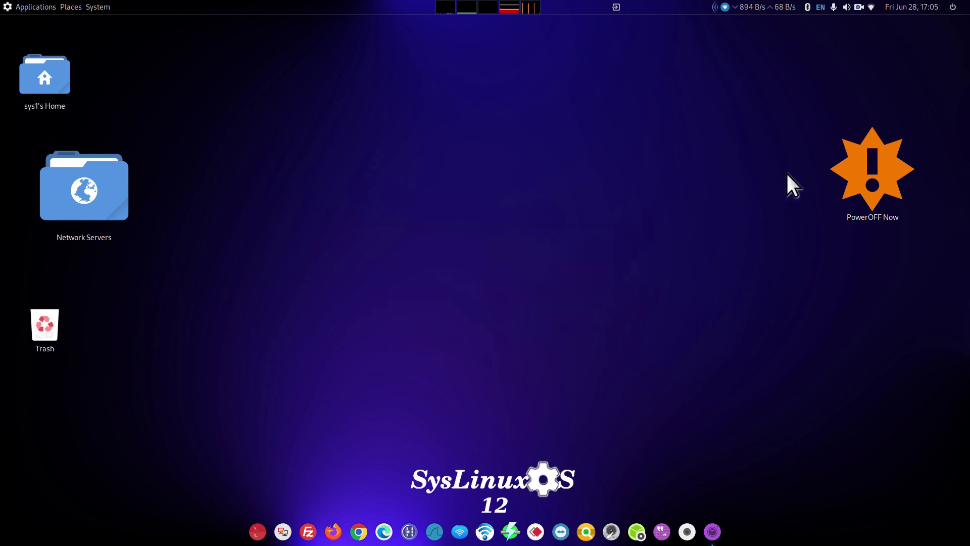
left_click(912, 8)
left_click(913, 8)
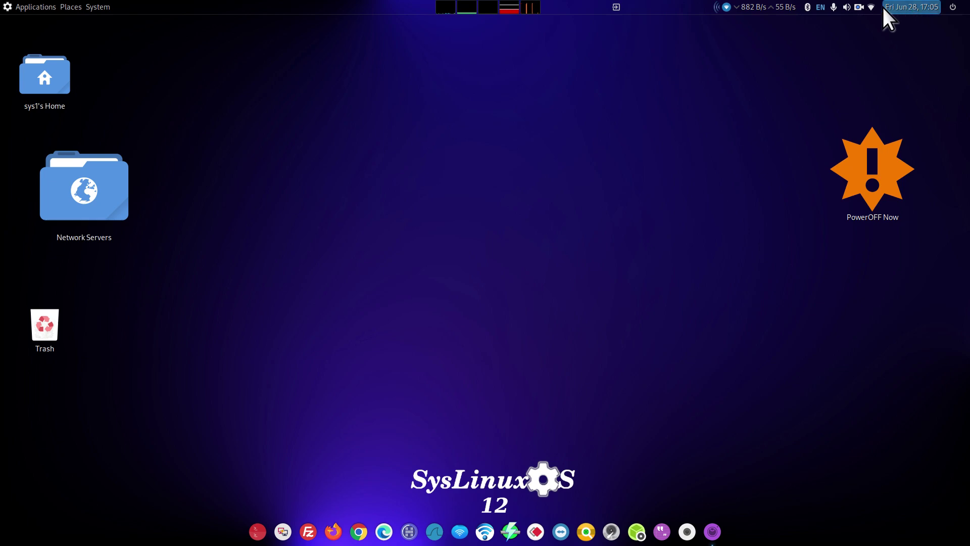
Replace the top-panel launcher with a Log Out launcher found by searching 'log'
right_click(617, 6)
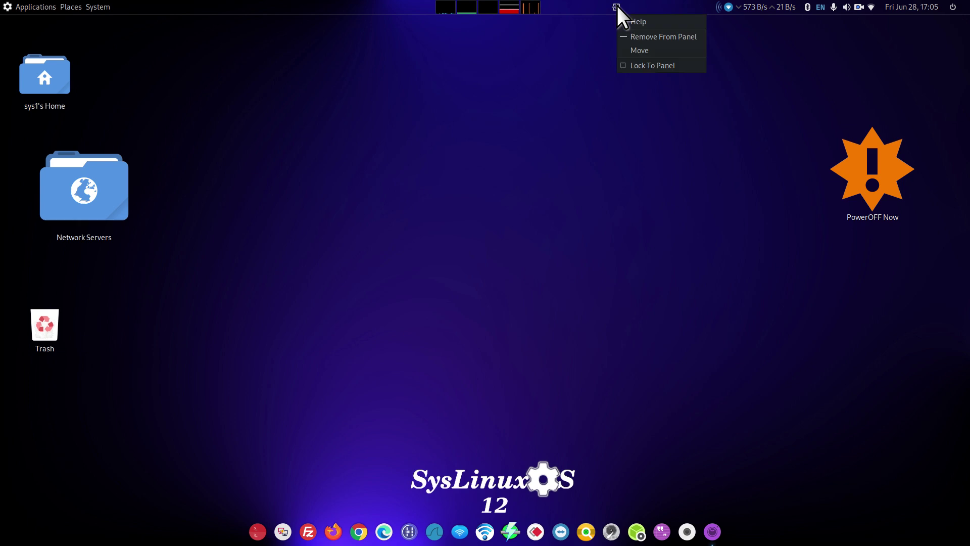
left_click(626, 35)
right_click(586, 2)
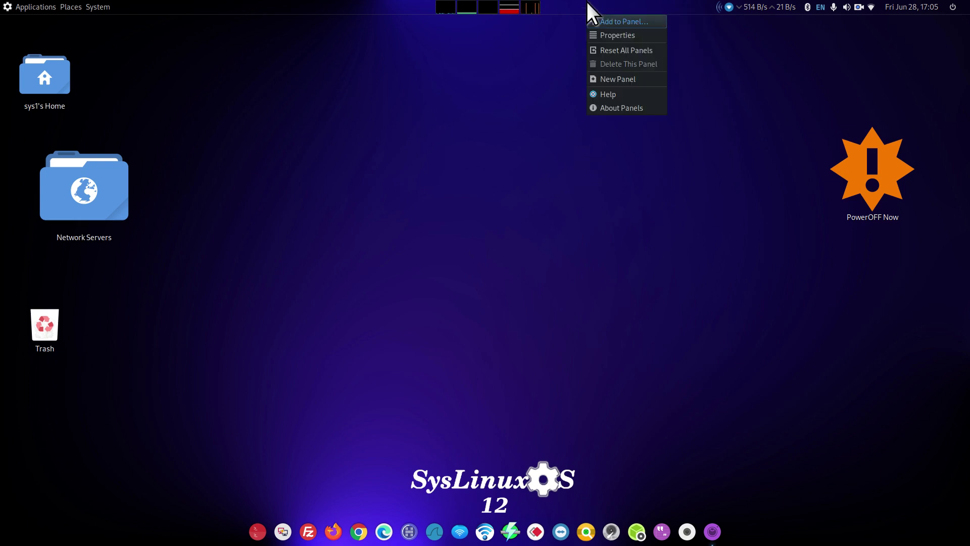
left_click(601, 23)
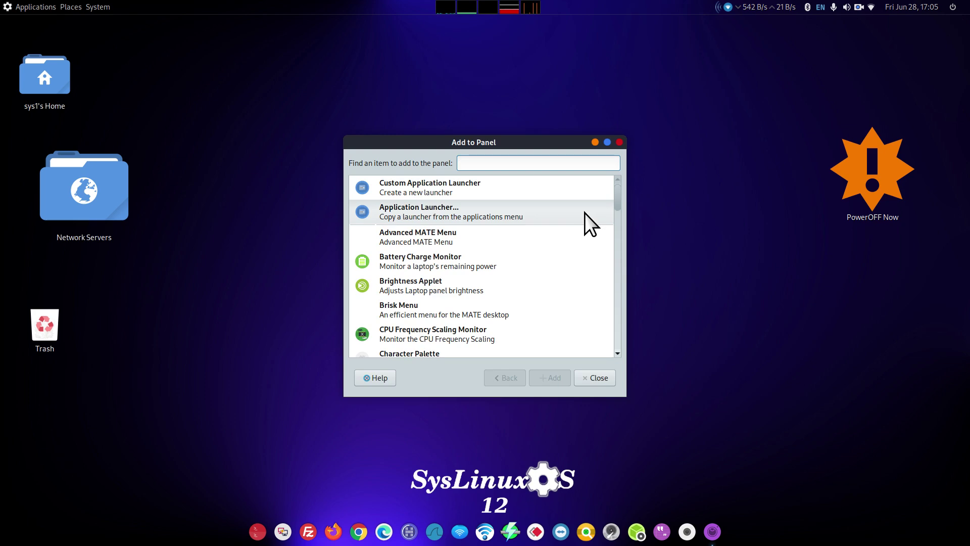
type("log")
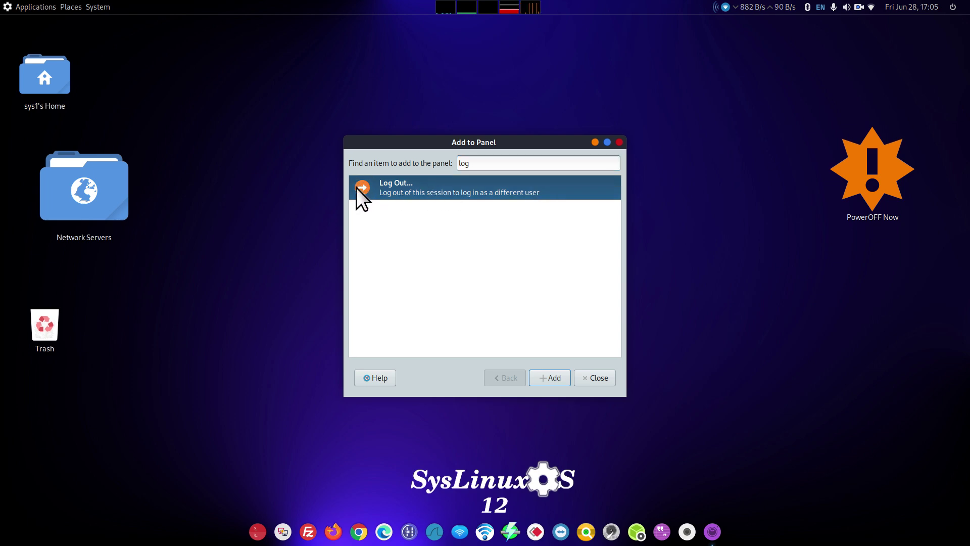
left_click_drag(356, 186, 618, 9)
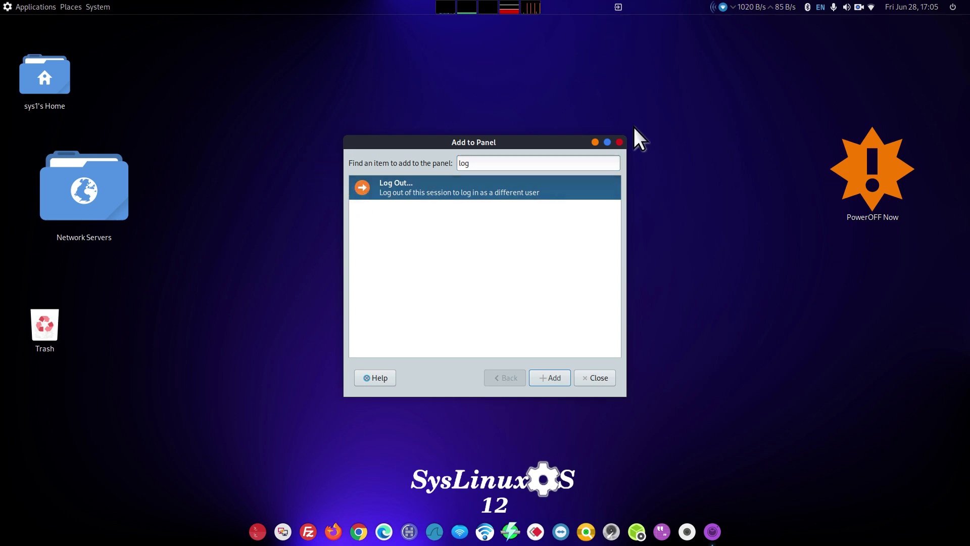
left_click(619, 143)
Test the Log Out and shut down prompts, cancelling both, then open System Monitor
left_click(617, 6)
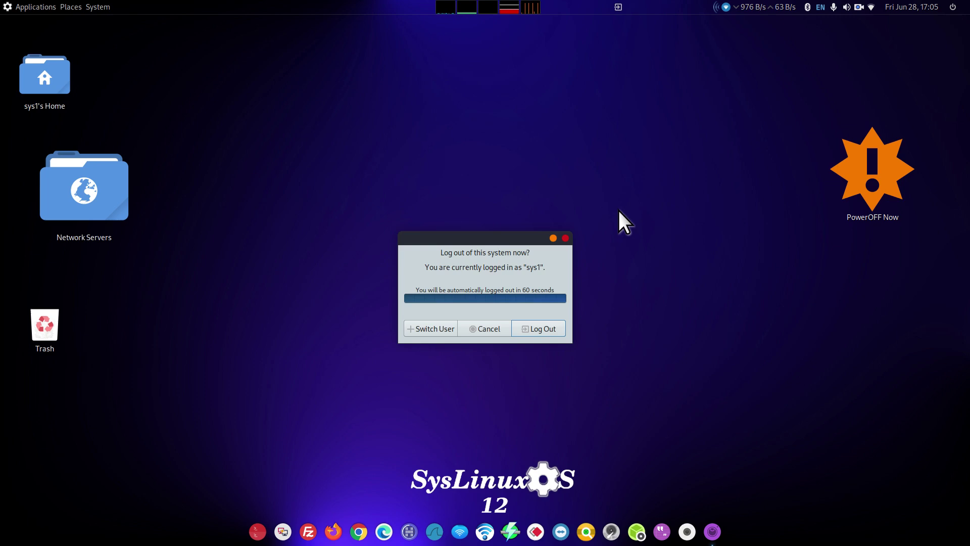
left_click(566, 238)
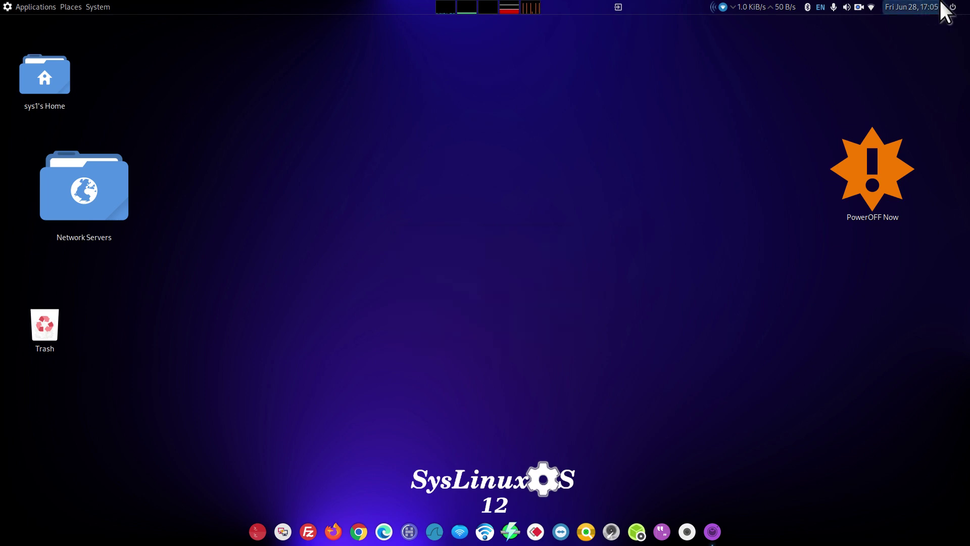
left_click(953, 7)
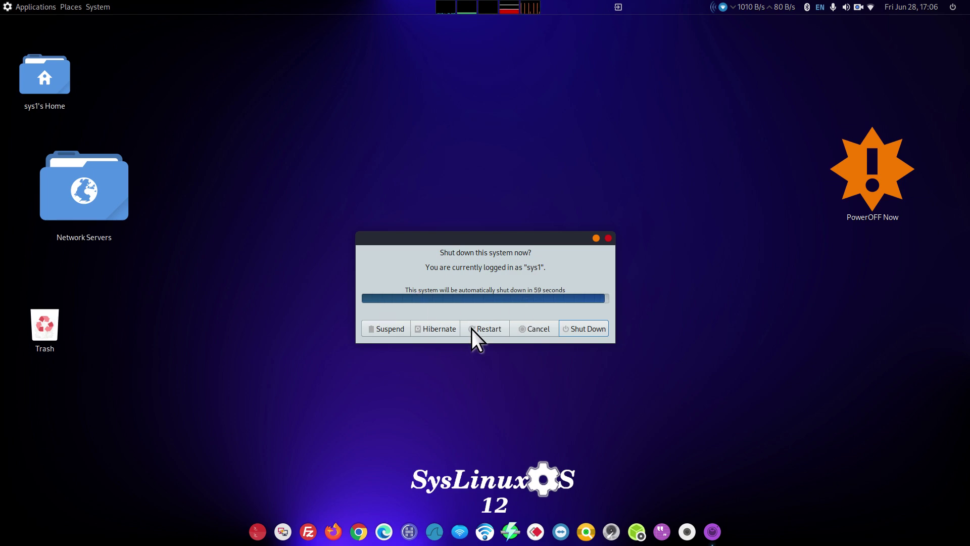
left_click(609, 238)
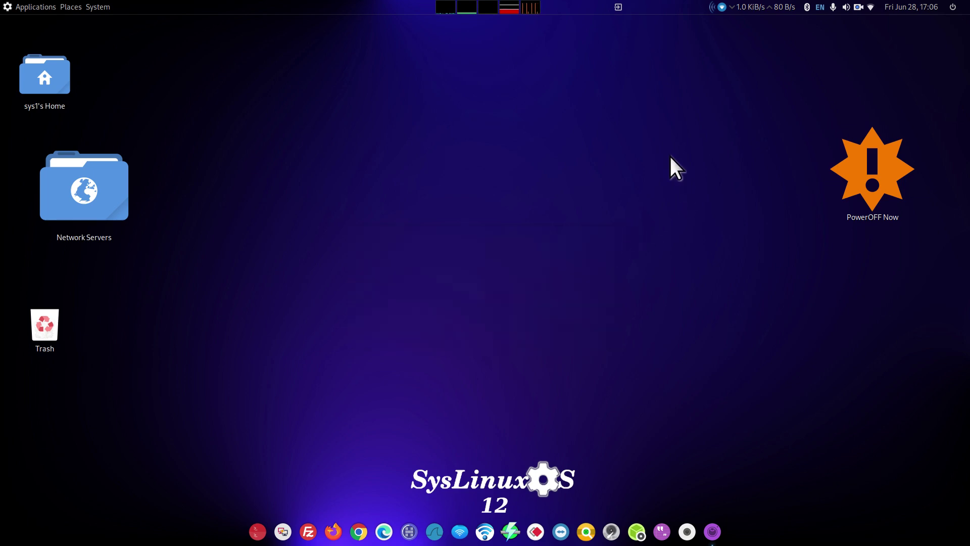
left_click(473, 4)
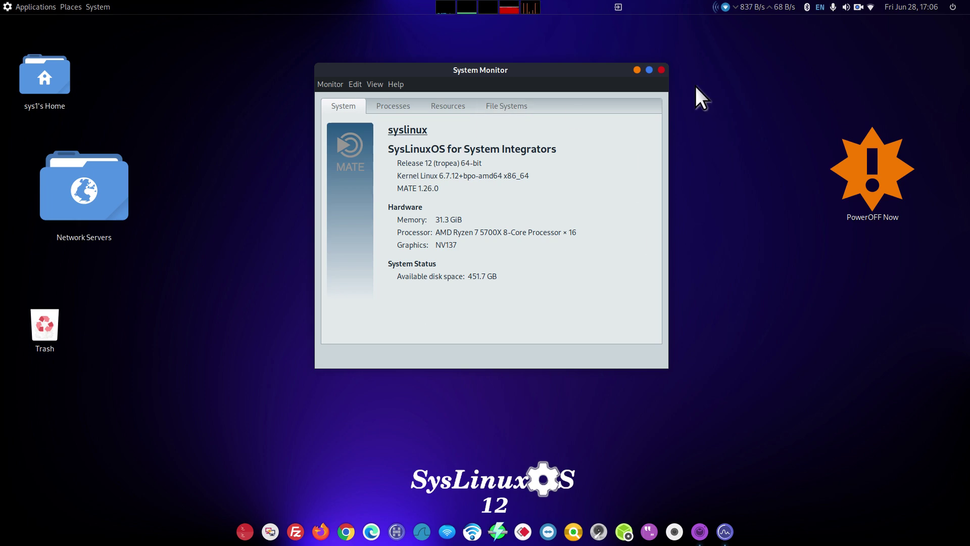
Close System Monitor and browse Applications categories from Accessories through Office to System Tools
left_click(661, 70)
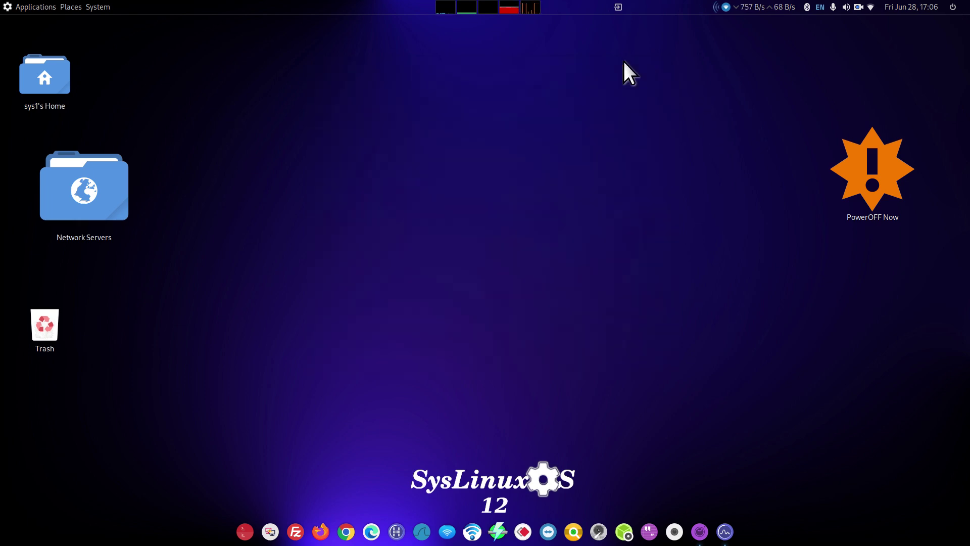
left_click(8, 4)
mouse_move(42, 21)
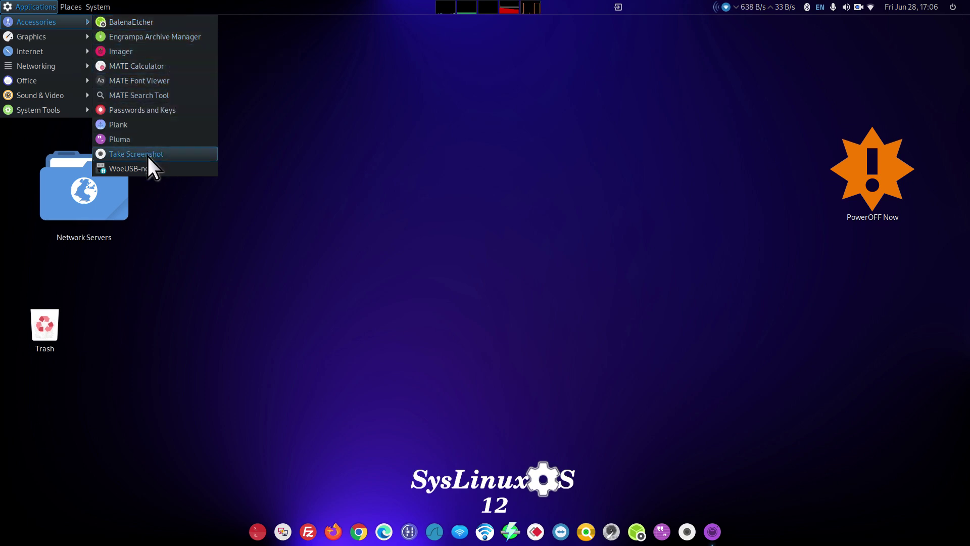
mouse_move(46, 37)
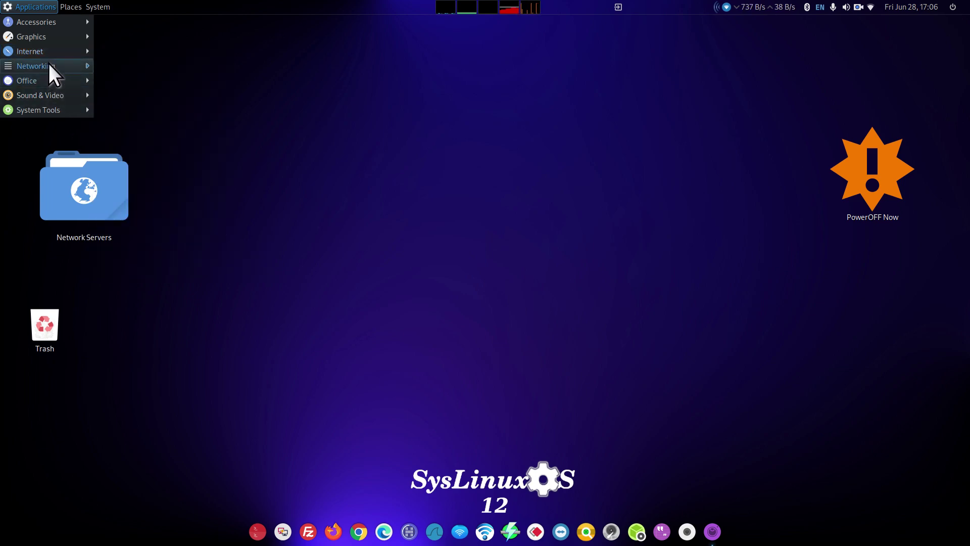
mouse_move(51, 65)
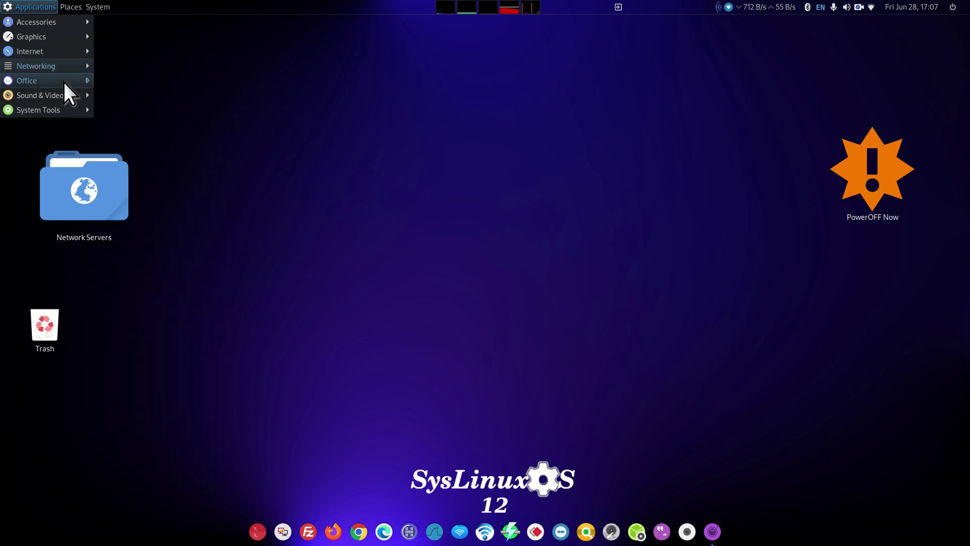
mouse_move(59, 83)
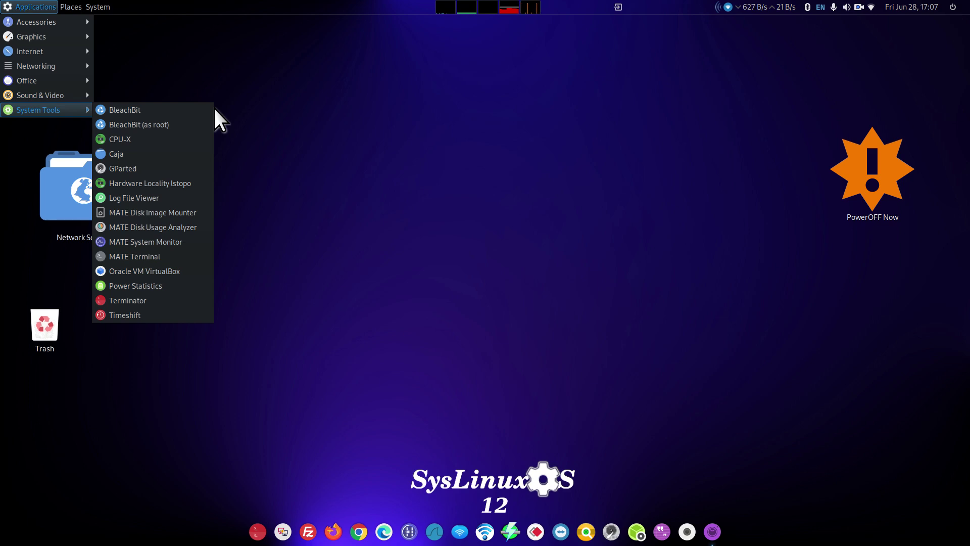
Browse Places, then System > Preferences categories (Hardware, Internet and Network, Look and Feel, Personal), Administration and Help
mouse_move(69, 5)
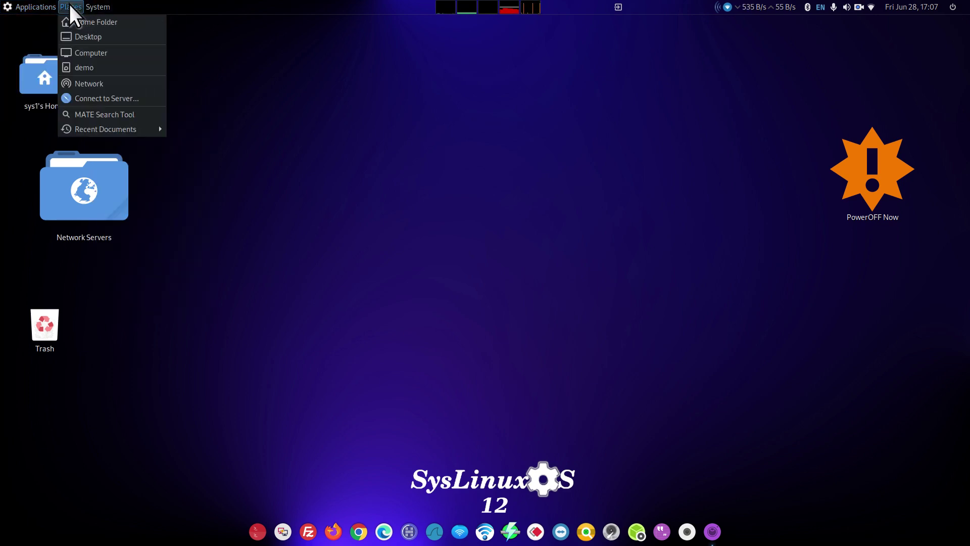
mouse_move(98, 5)
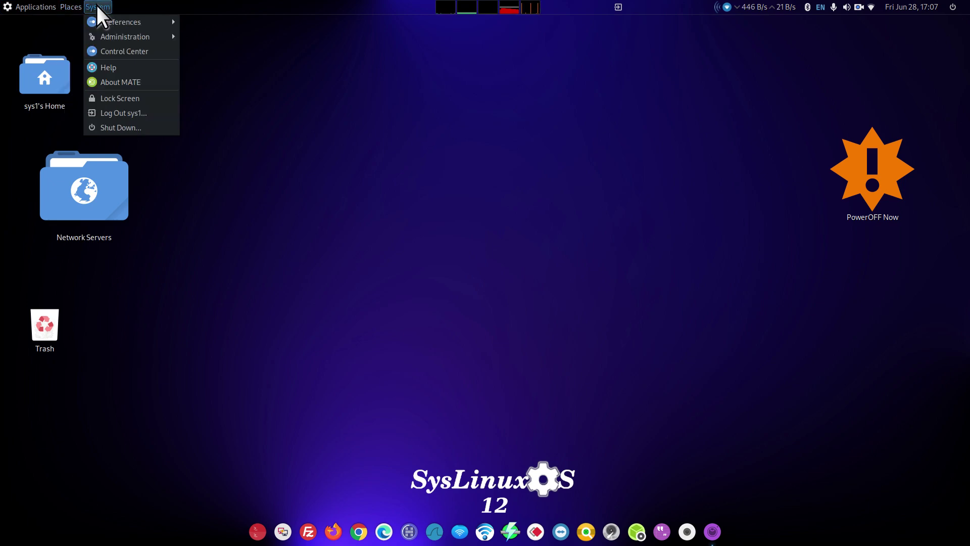
mouse_move(125, 21)
mouse_move(219, 22)
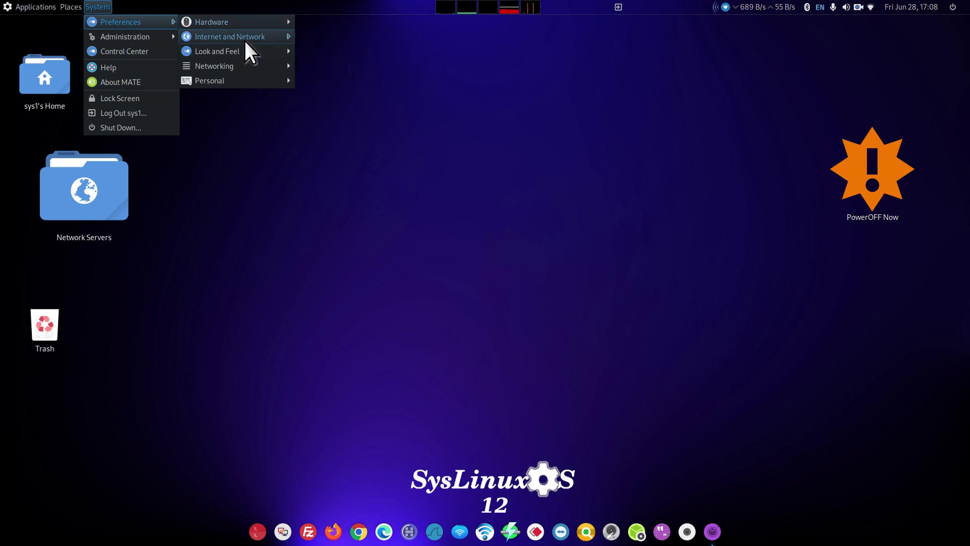
mouse_move(233, 38)
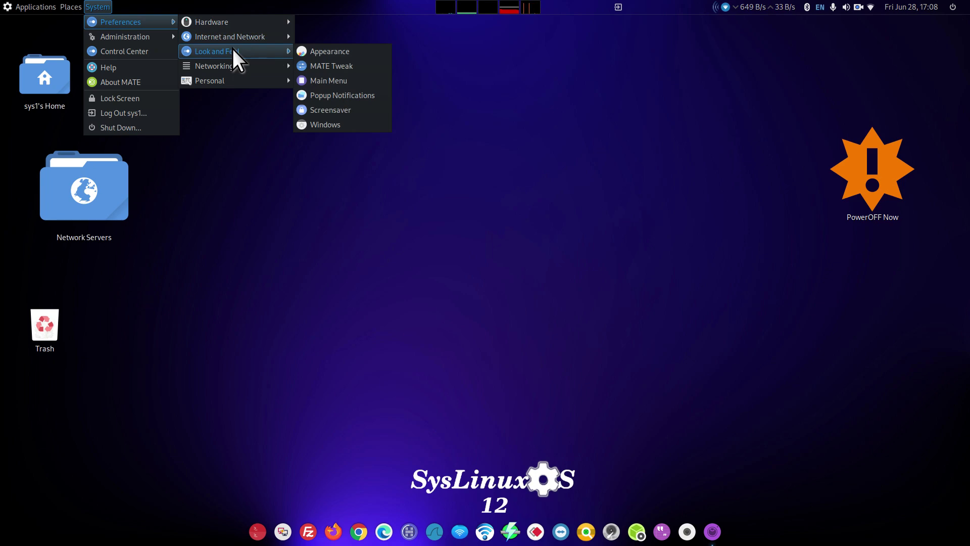
mouse_move(238, 81)
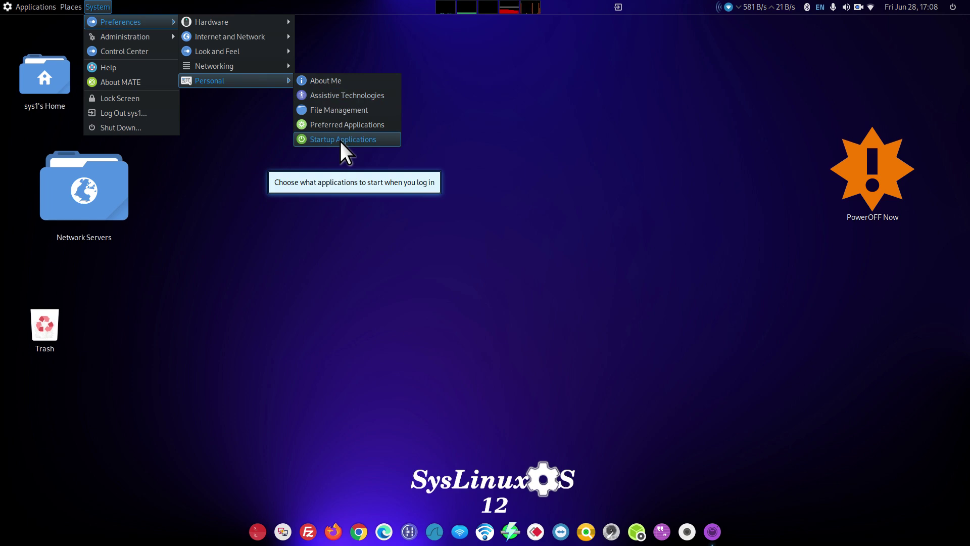
mouse_move(144, 35)
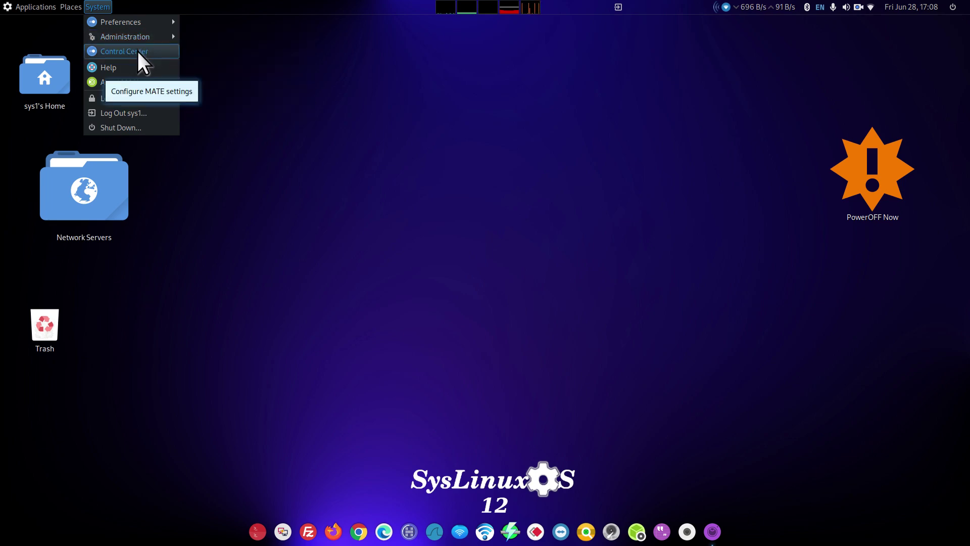
Open the MATE Desktop User Guide from System > Help, close it, then dismiss the Places menu
left_click(107, 67)
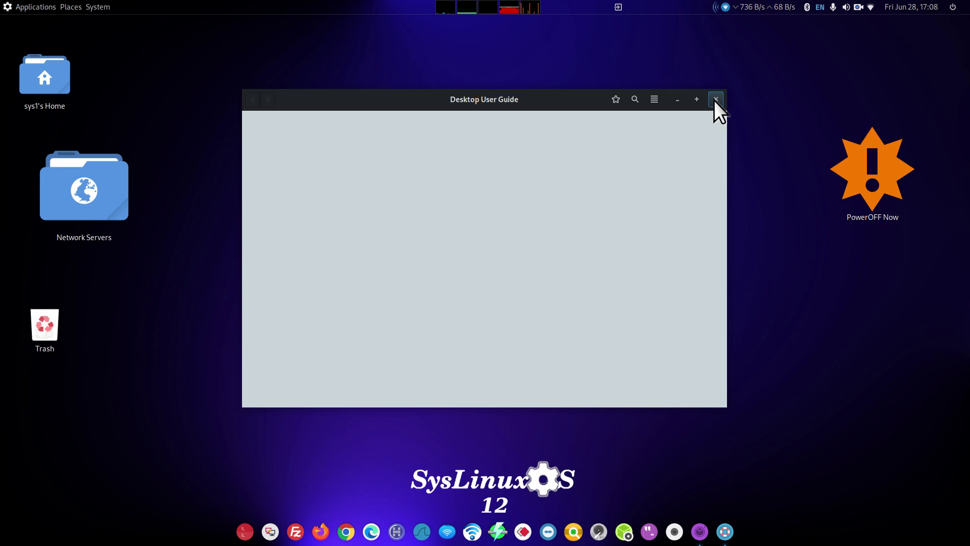
left_click(714, 99)
left_click(75, 5)
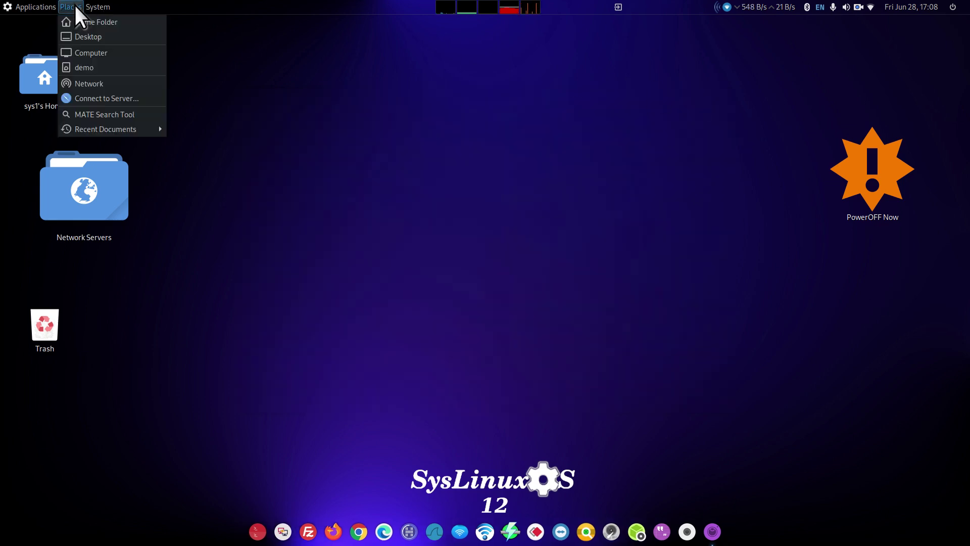
left_click(357, 195)
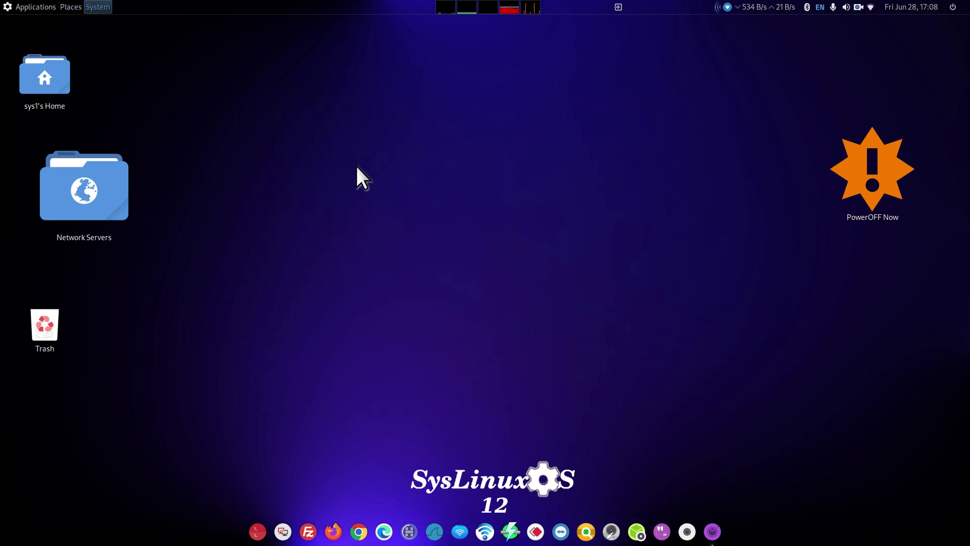
Close the YouTube browser window and check the MATE version in About MATE
left_click(333, 529)
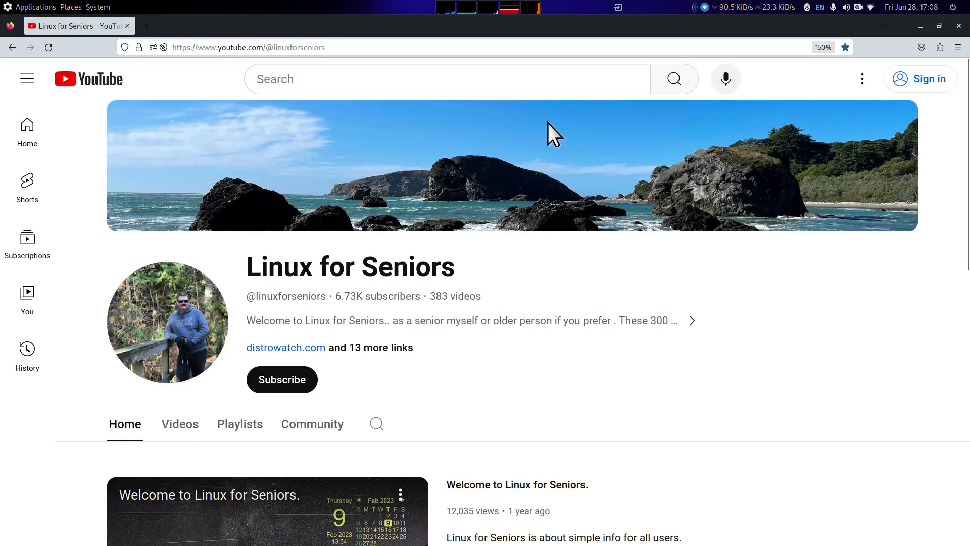
left_click(958, 26)
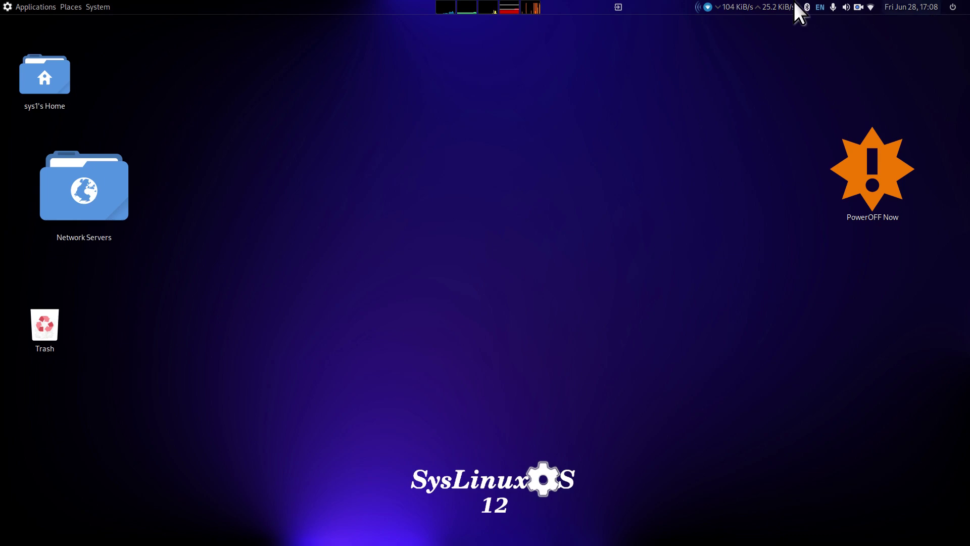
left_click(98, 7)
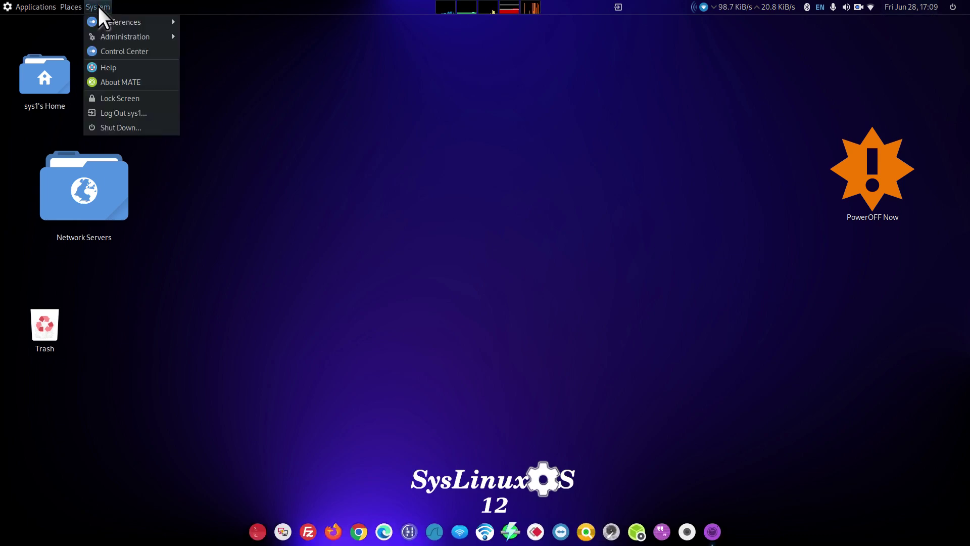
left_click(124, 82)
left_click_drag(472, 268, 510, 273)
left_click(589, 364)
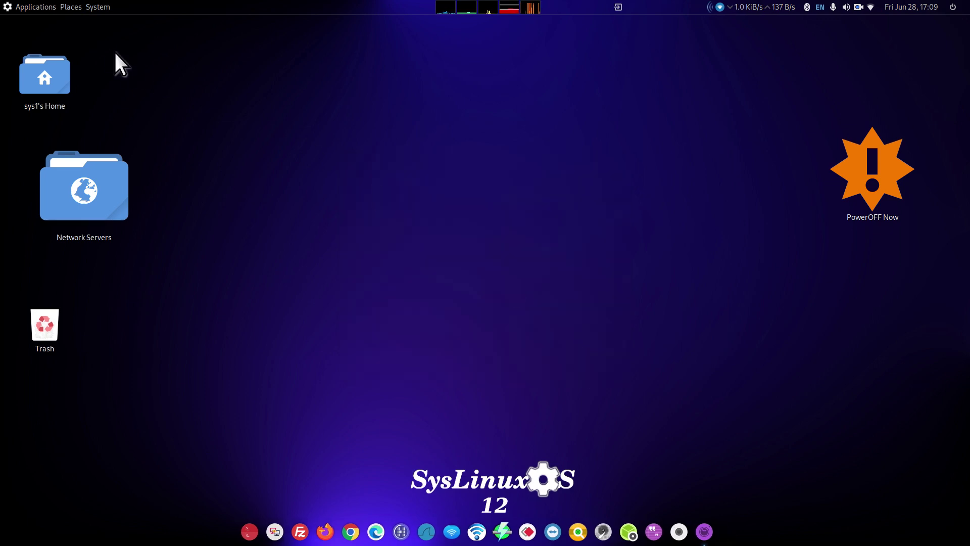
Bring up System > Shut Down and cancel it, keeping the system running
left_click(97, 7)
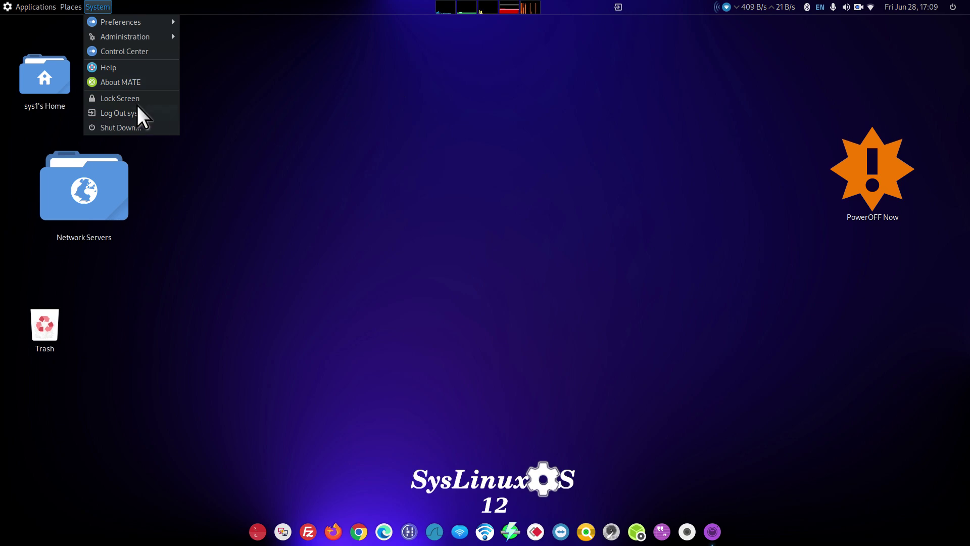
left_click(117, 130)
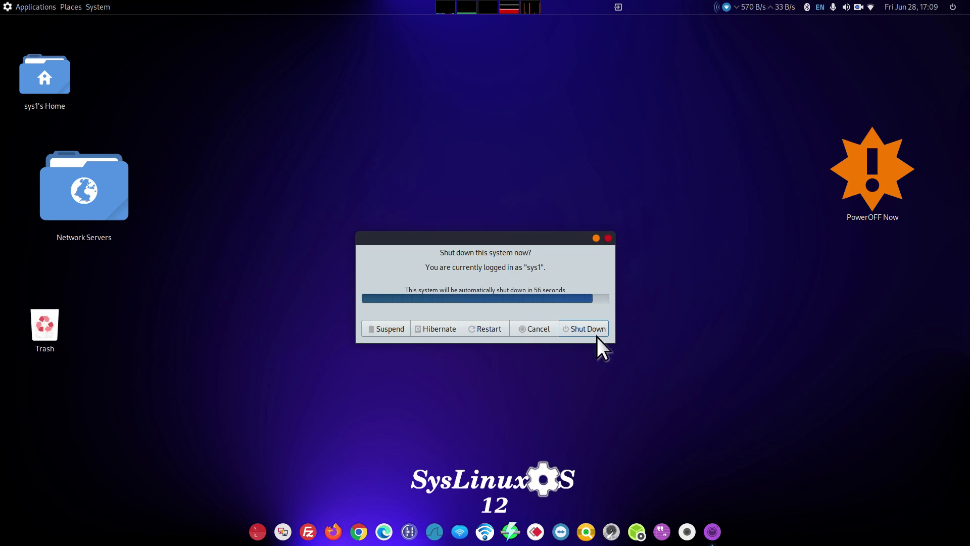
left_click(607, 242)
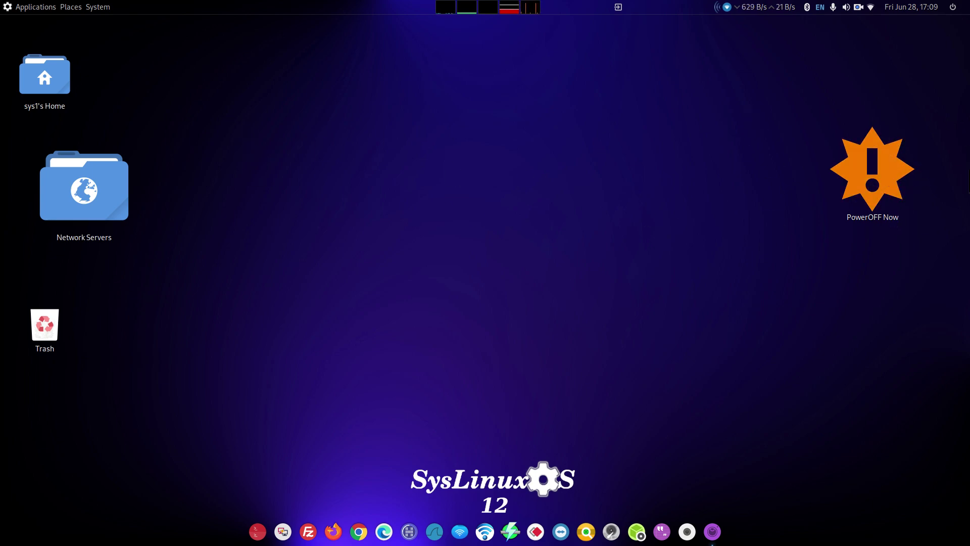
Open MATE Control Center from the System menu and drag its window toward the upper left
left_click(98, 6)
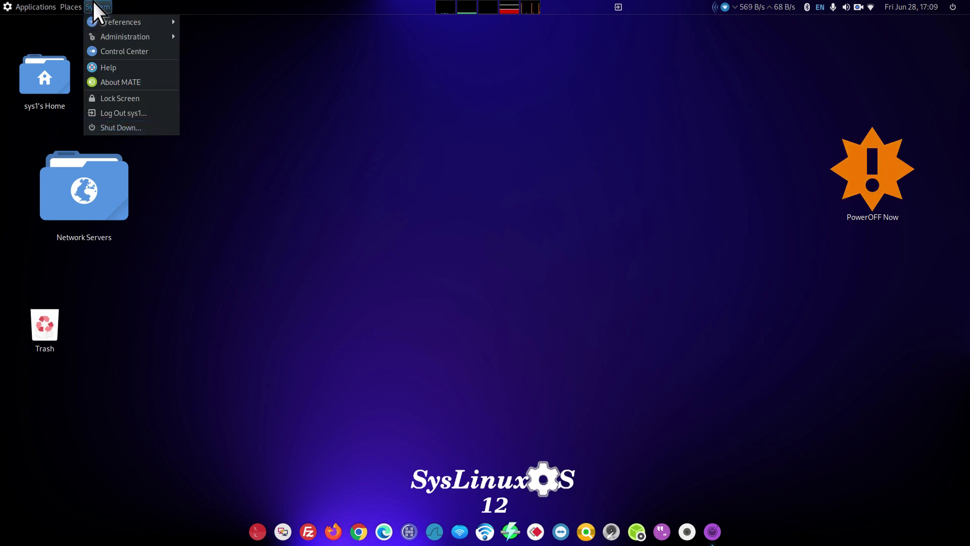
left_click(117, 51)
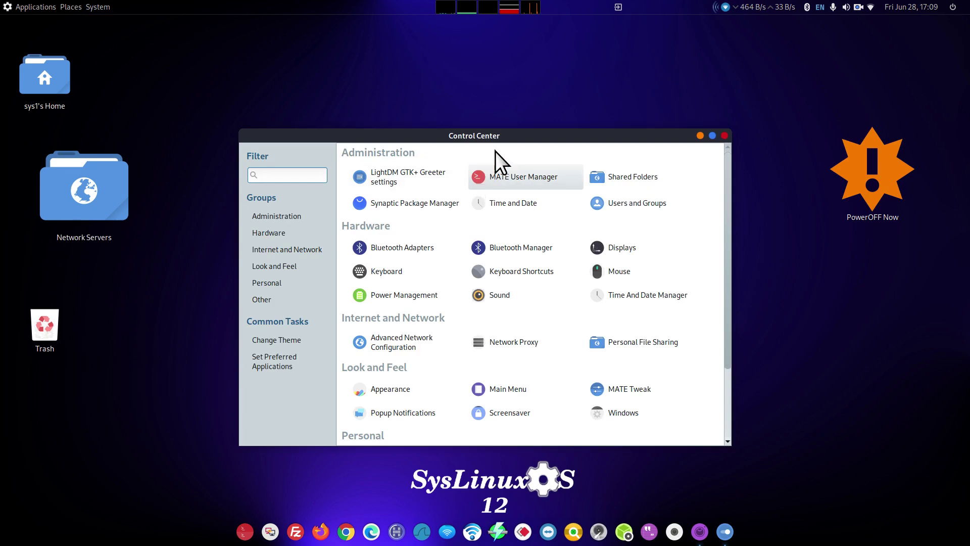
left_click_drag(541, 138, 455, 53)
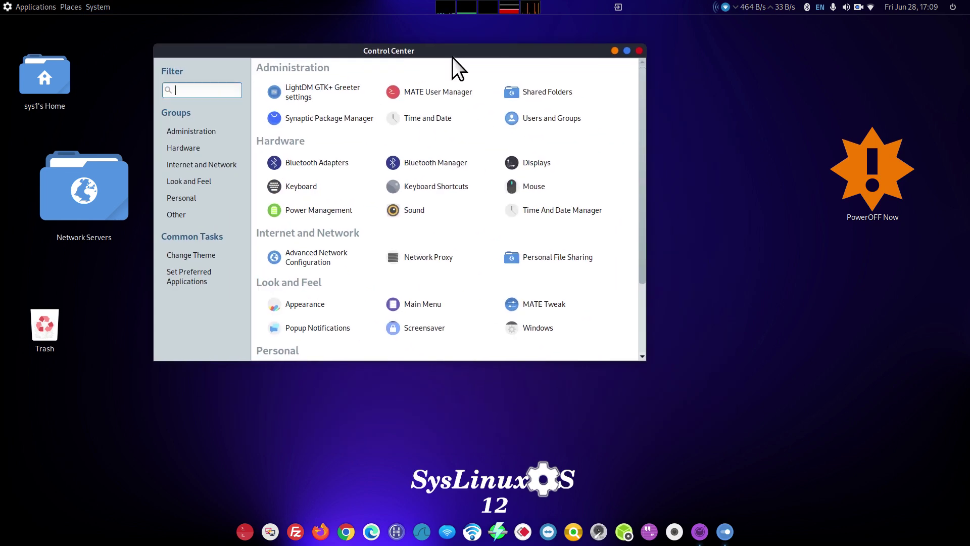
Launch Synaptic Package Manager from Control Center, authenticating with the administrator password
left_click(325, 120)
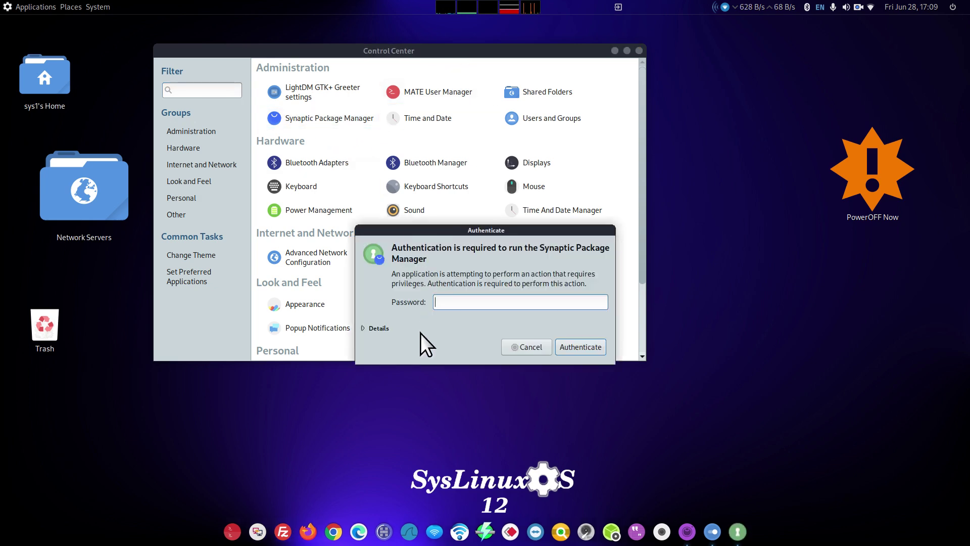
type("•••••")
key("Return")
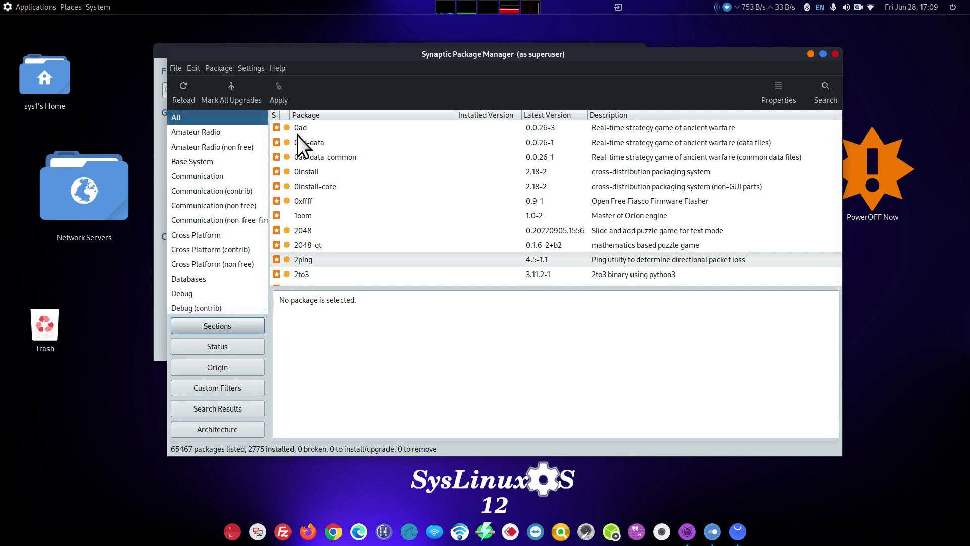
left_click(277, 68)
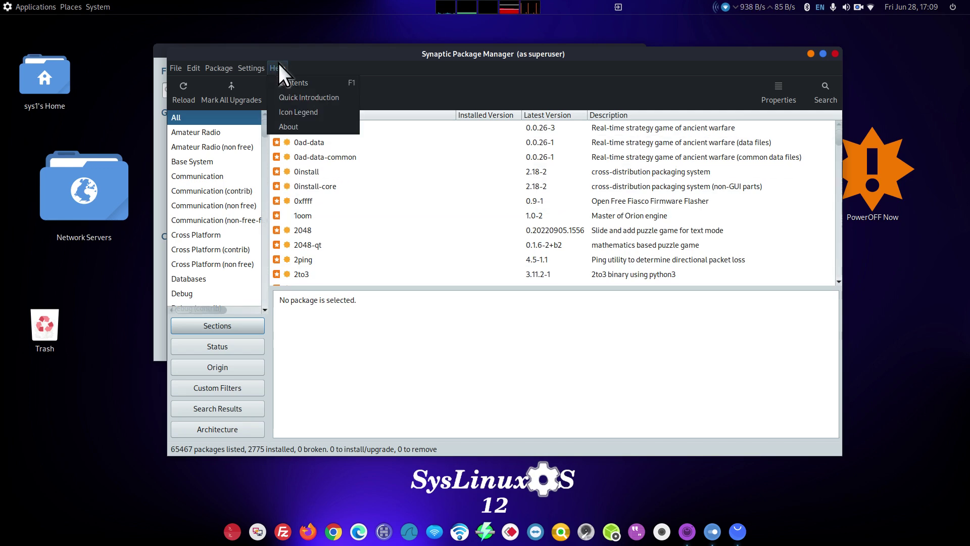
left_click(323, 112)
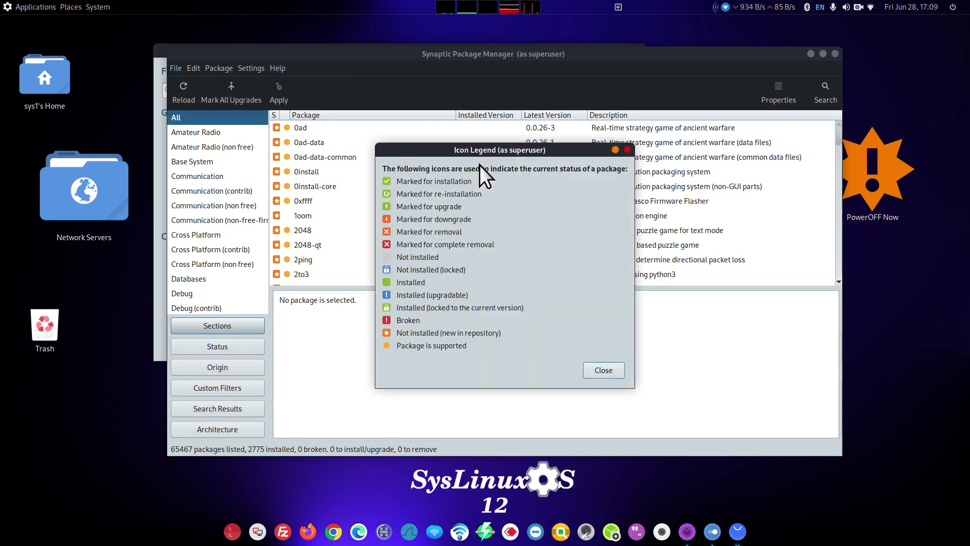
left_click(627, 149)
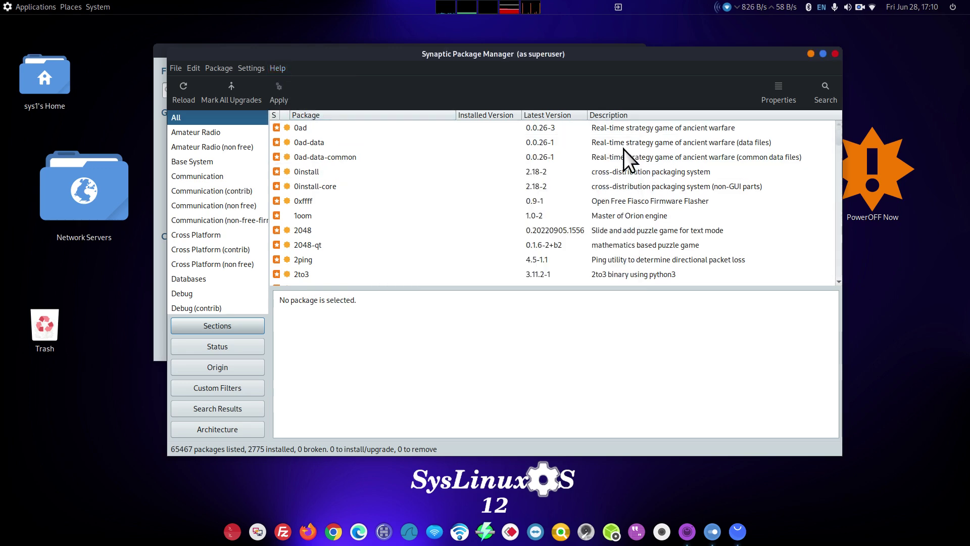
left_click(251, 68)
left_click(266, 97)
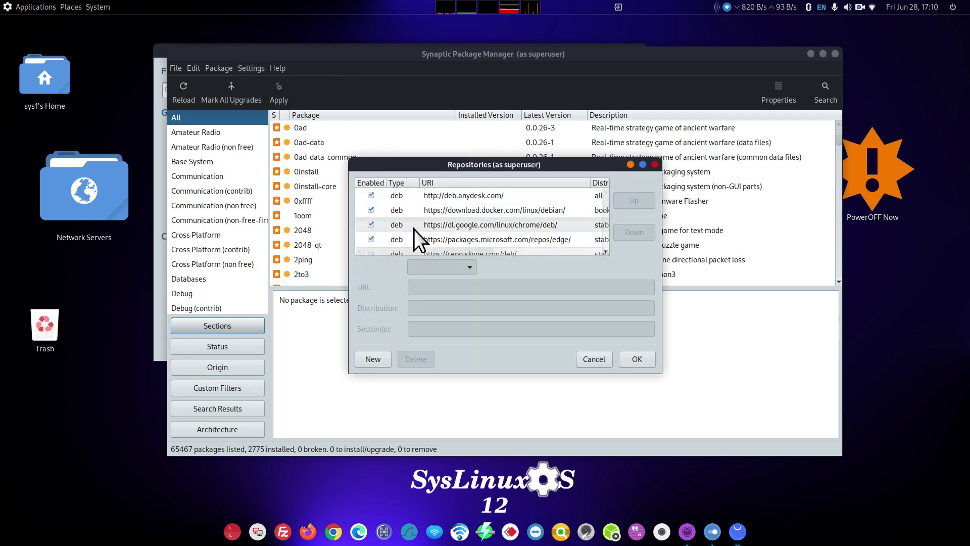
left_click_drag(404, 165, 162, 53)
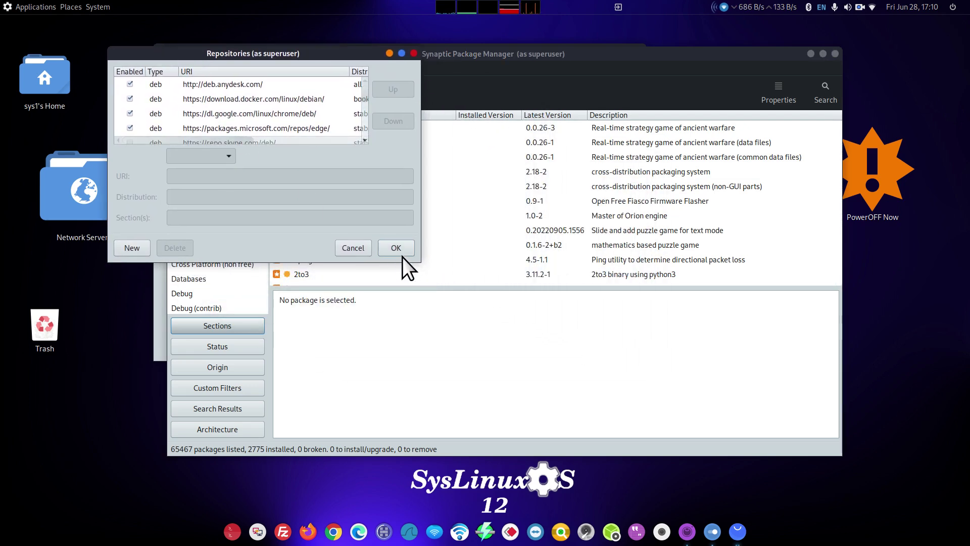
left_click_drag(419, 261, 808, 499)
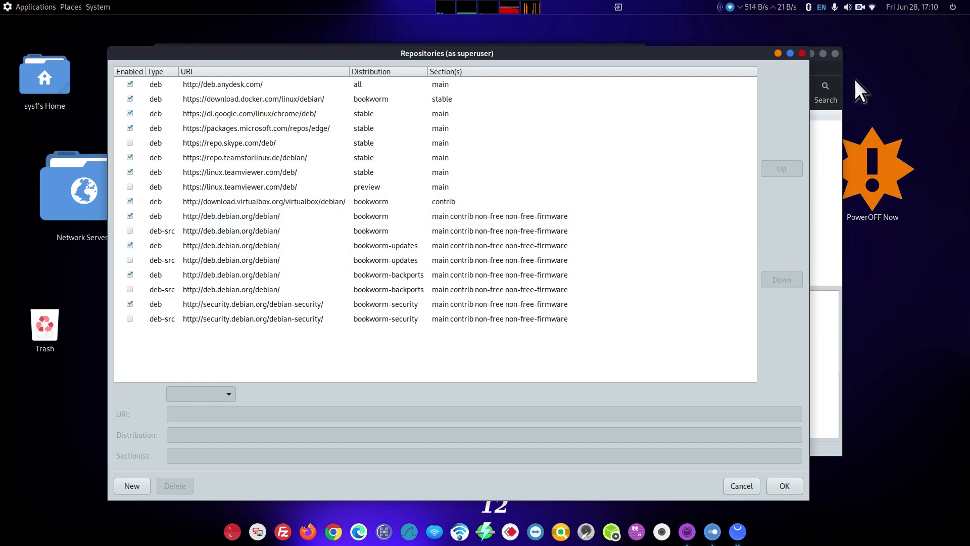
left_click(804, 55)
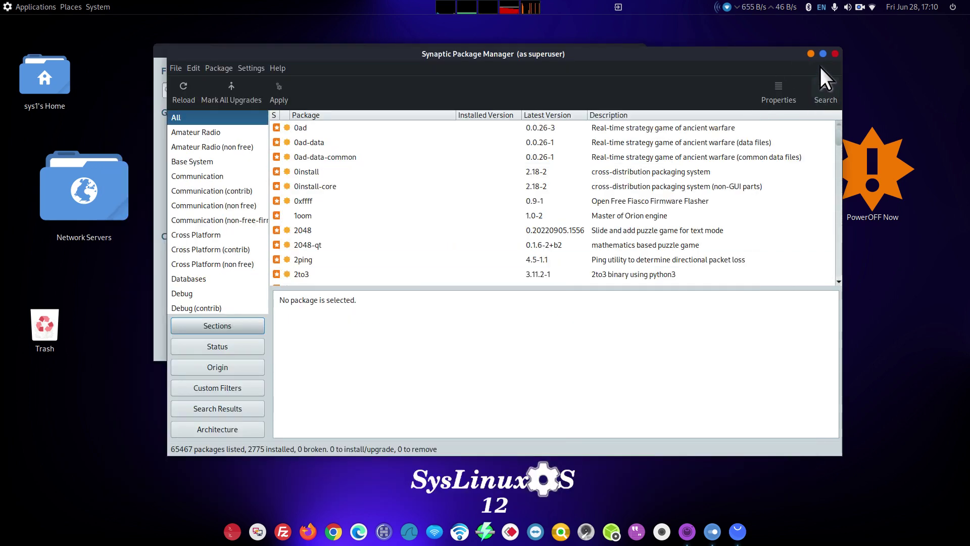
Close Synaptic and open the Customize Theme dialog from Appearance Preferences
left_click(834, 52)
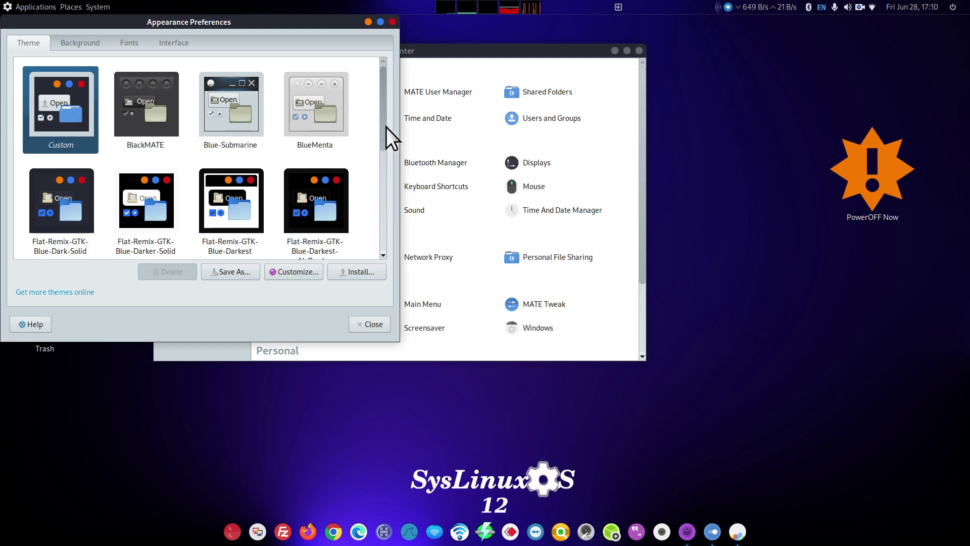
left_click_drag(386, 128, 394, 81)
left_click(298, 276)
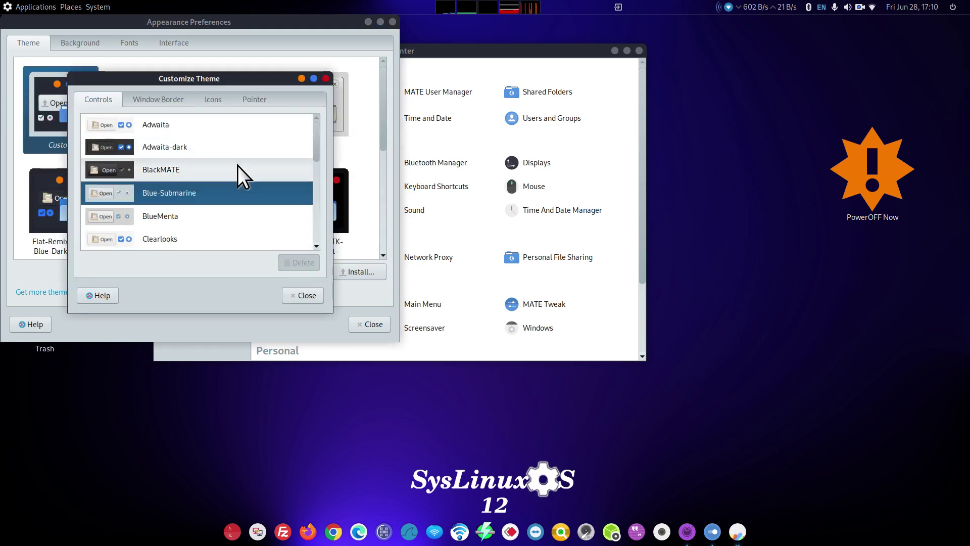
Browse the Controls, Window Border, Icons and Pointer theme lists, then close Customize Theme
left_click_drag(318, 137, 294, 110)
left_click(163, 99)
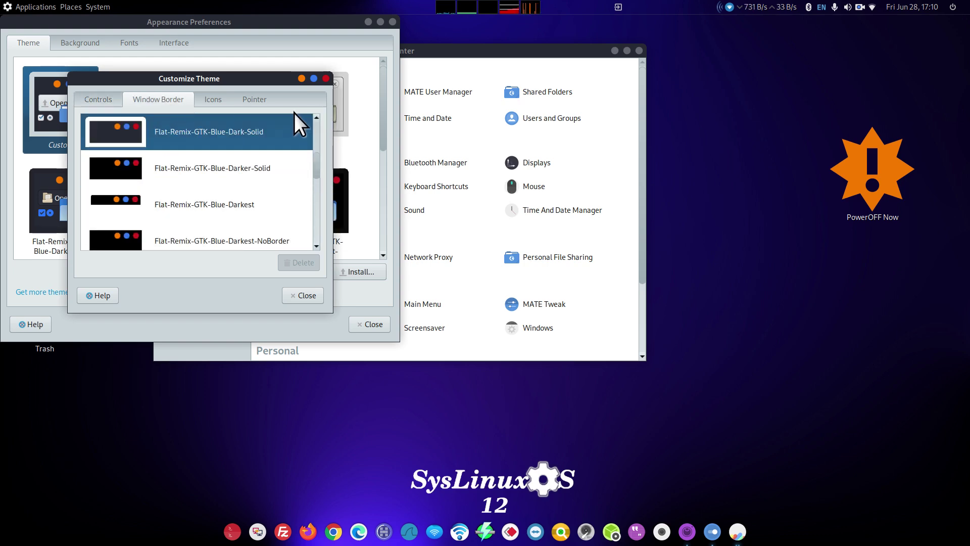
left_click_drag(313, 167, 317, 125)
left_click(212, 105)
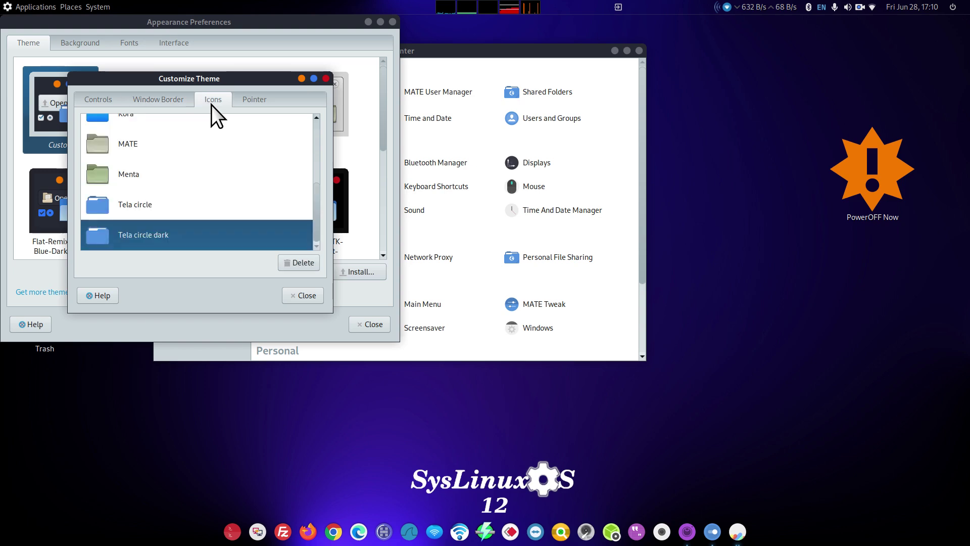
left_click_drag(315, 188, 318, 233)
left_click(251, 100)
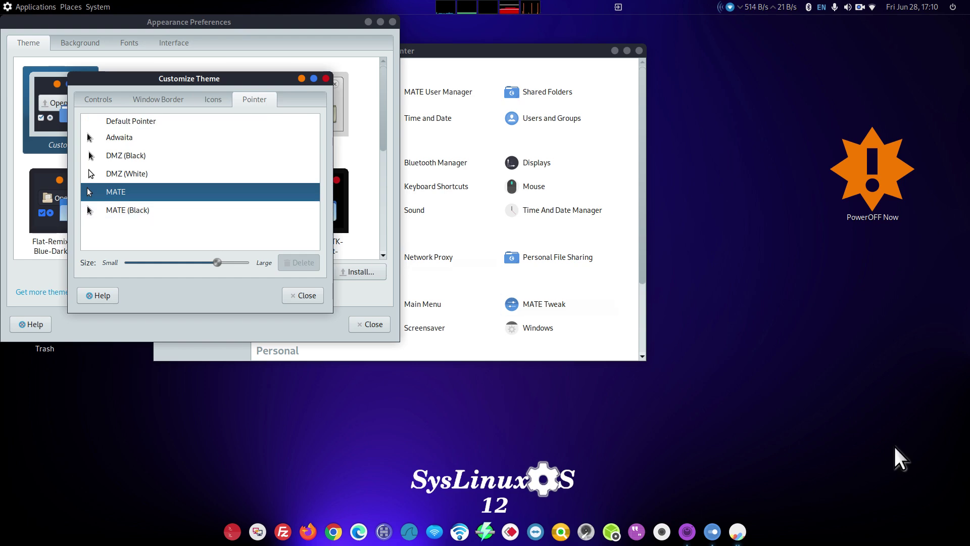
left_click(286, 296)
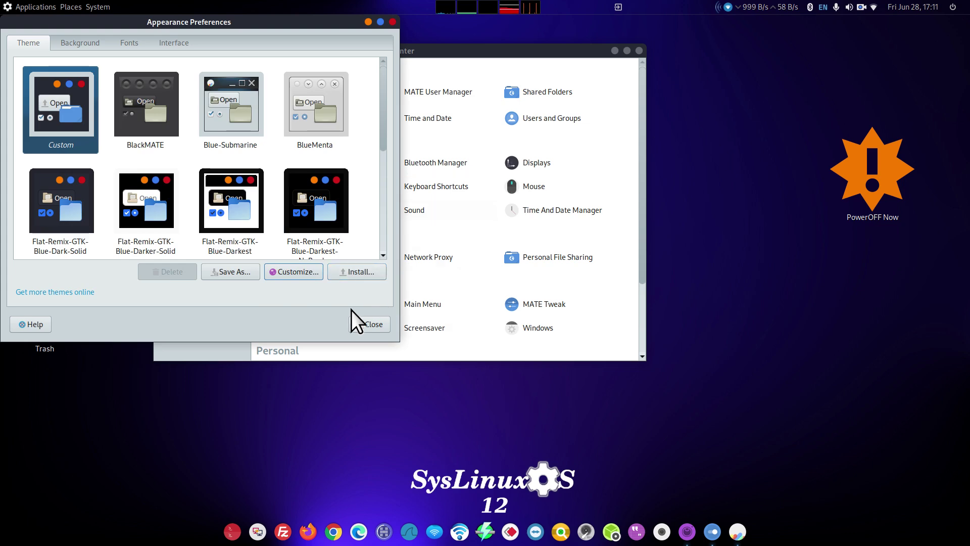
Close Appearance Preferences, open the home folder and view Caja's About information
left_click(367, 326)
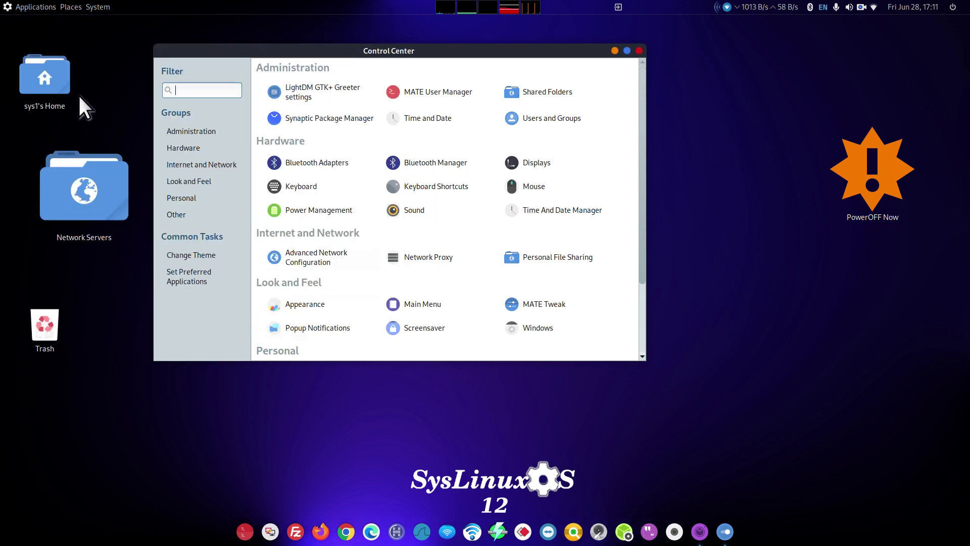
double_click(45, 74)
left_click(123, 37)
left_click(137, 61)
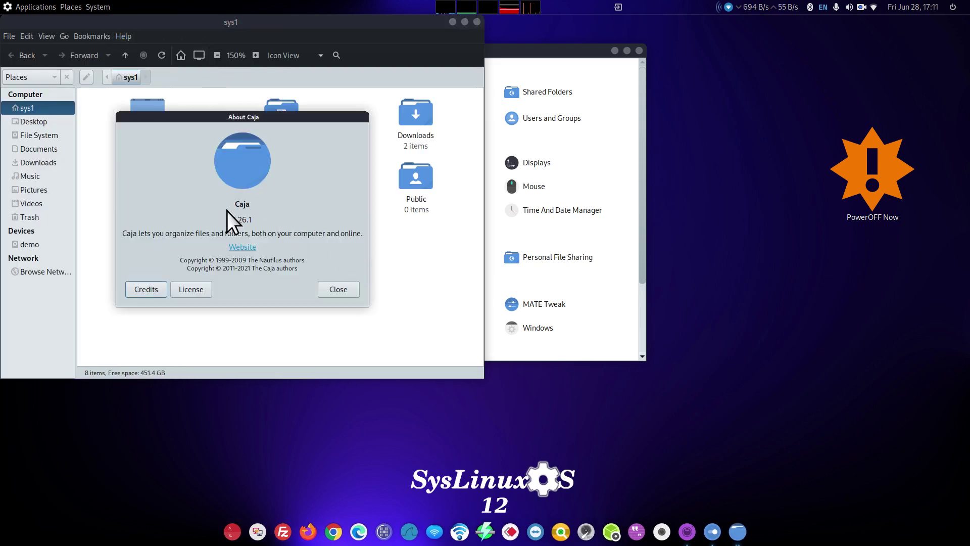
left_click_drag(255, 205, 229, 217)
left_click(337, 286)
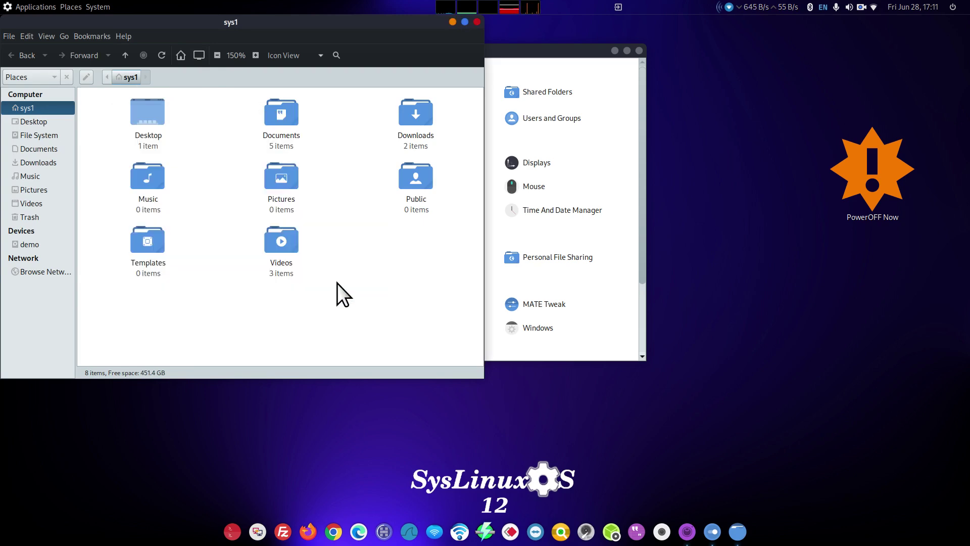
Maximize the home folder, cycle icon zoom ending at 400%, then restore the window size
double_click(366, 22)
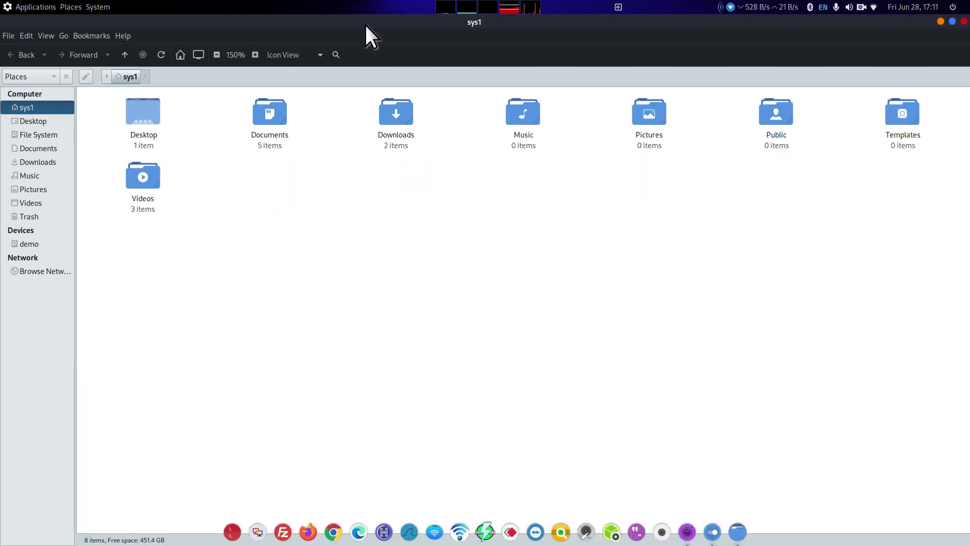
key("ctrl+plus")
key("ctrl+plus")
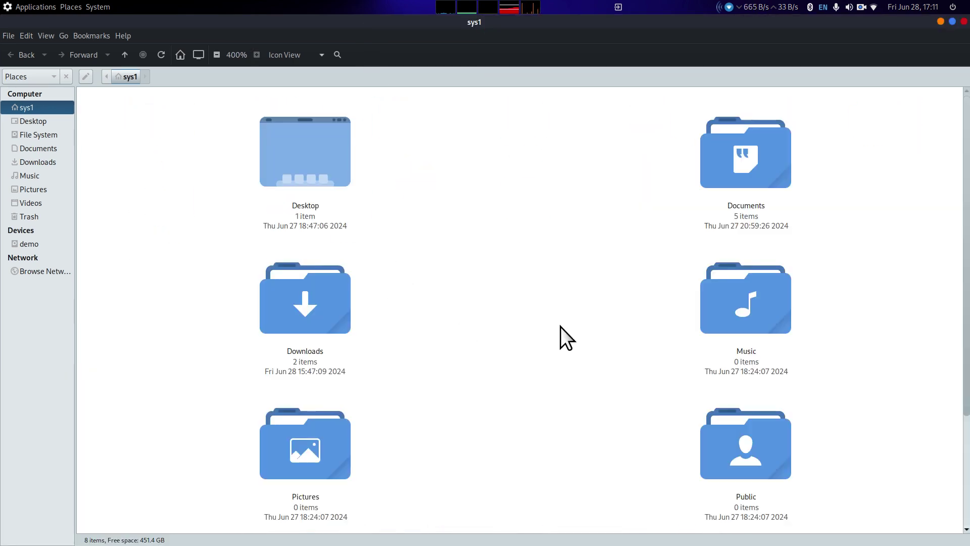
key("ctrl+minus")
key("ctrl+minus")
key("ctrl+minus")
key("ctrl+minus")
key("ctrl+minus")
key("ctrl+minus")
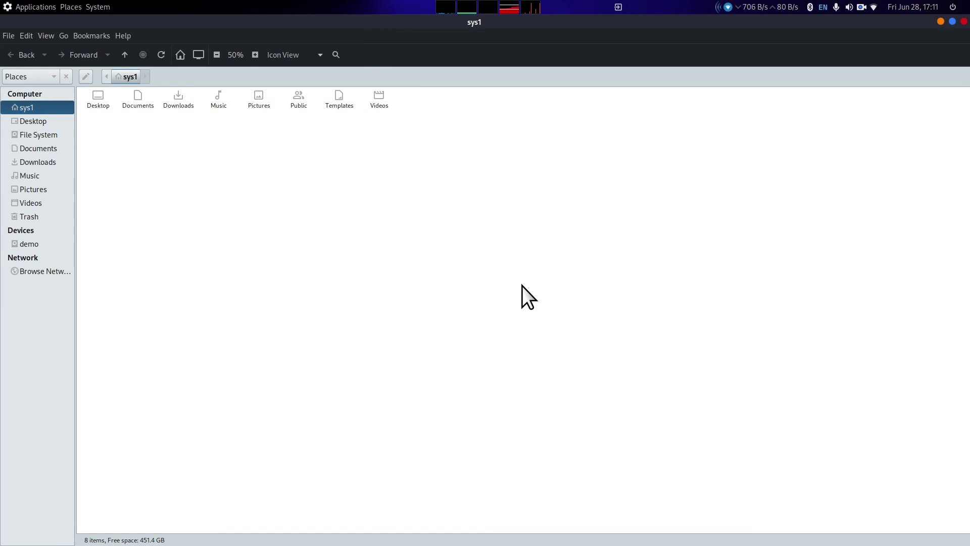
key("ctrl+plus")
key("ctrl+plus")
key("ctrl+plus")
key("ctrl+plus")
key("ctrl+plus")
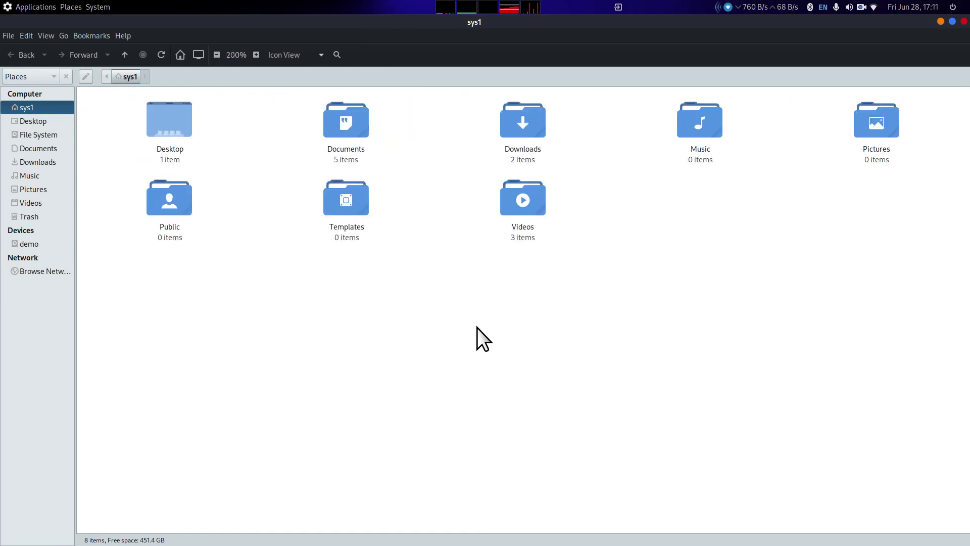
key("ctrl+plus")
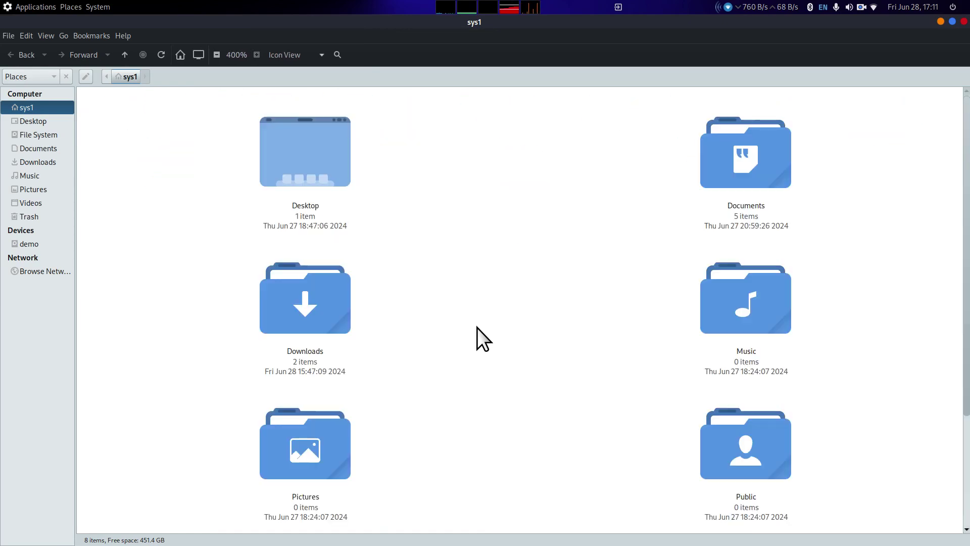
double_click(524, 20)
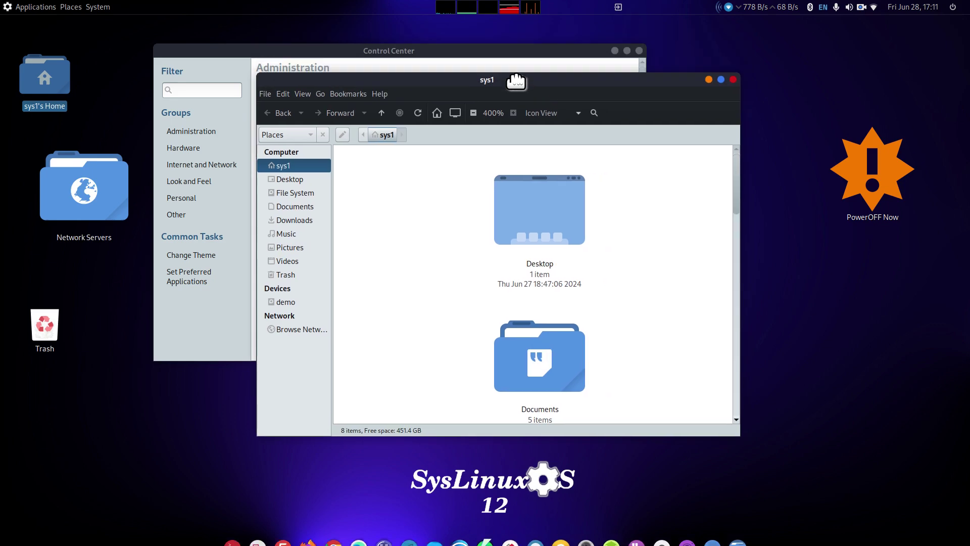
Close the home folder window, open and close MATE Tweak, then close Control Center
left_click(733, 79)
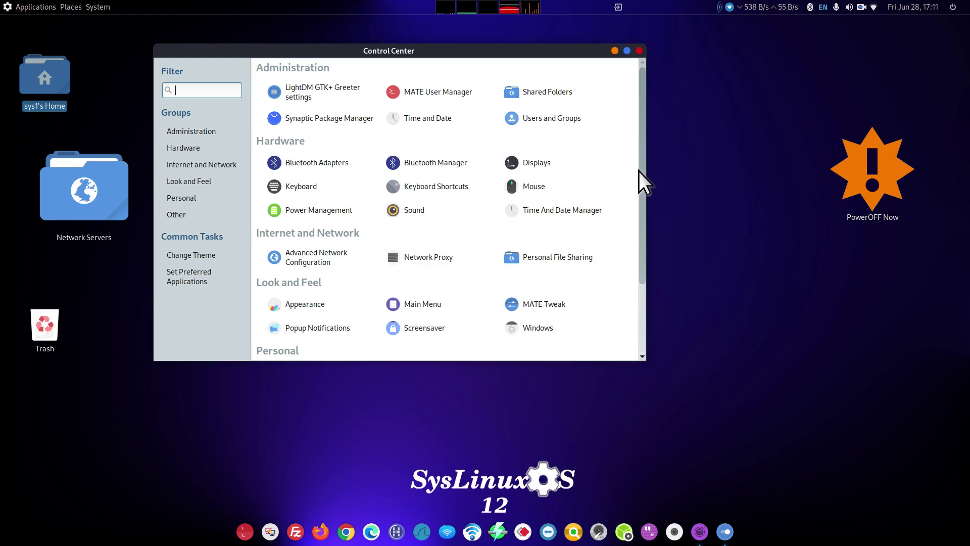
scroll(642, 212, "down", 2)
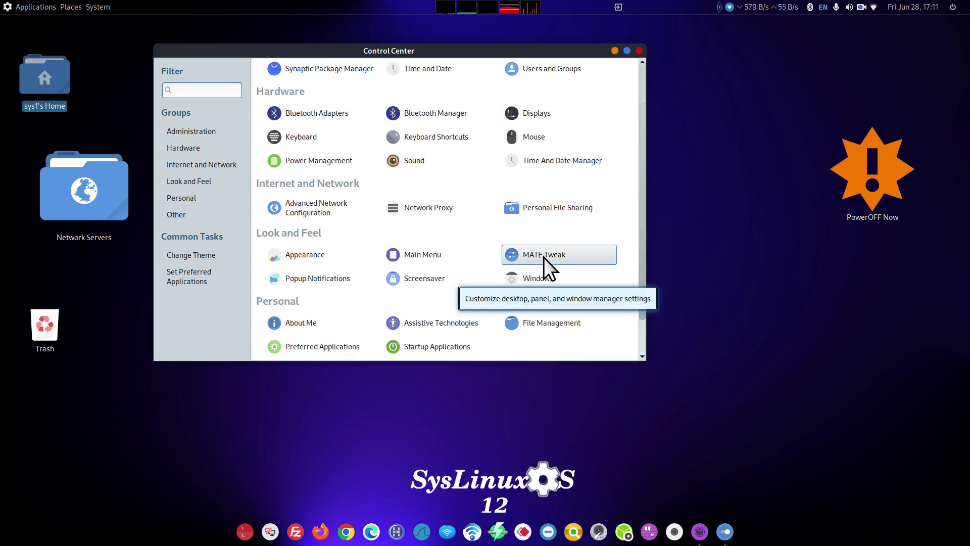
left_click(544, 258)
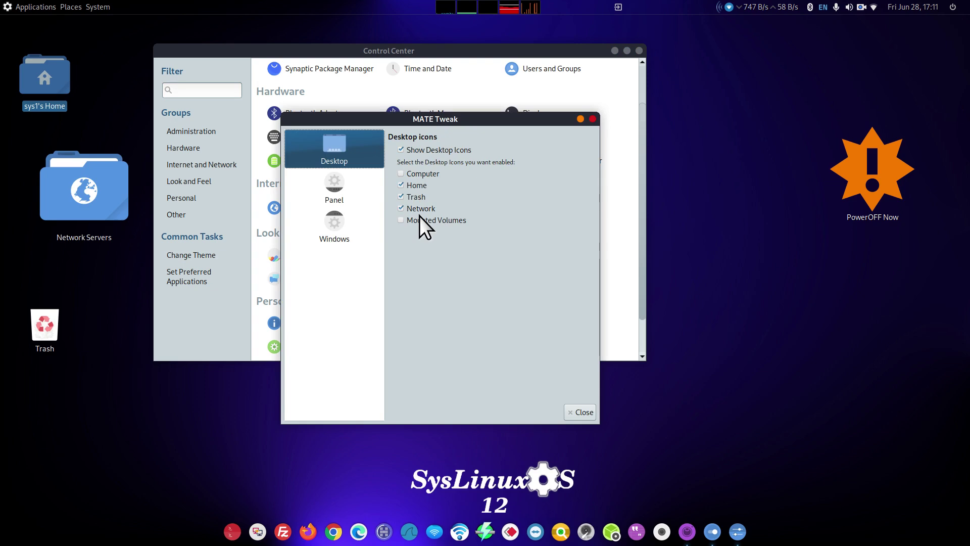
left_click(592, 119)
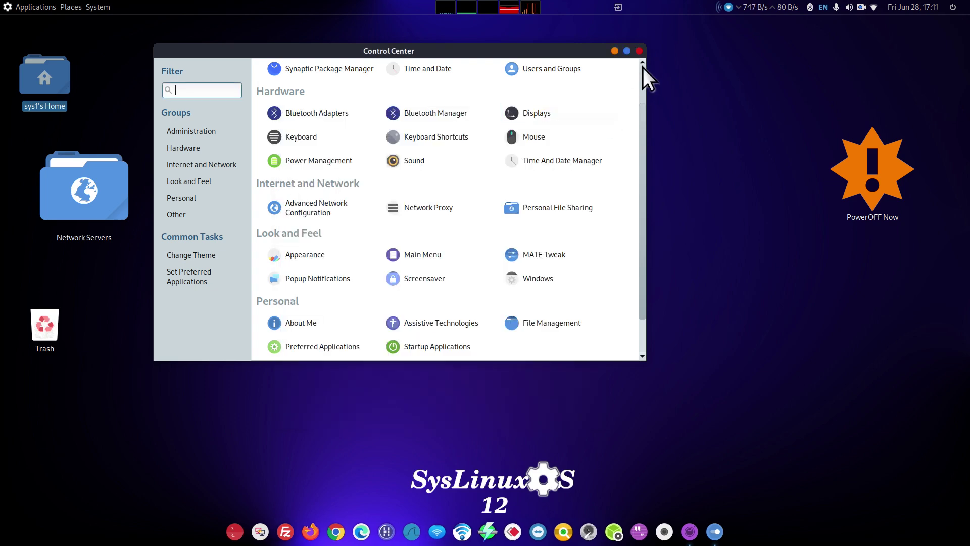
left_click(640, 51)
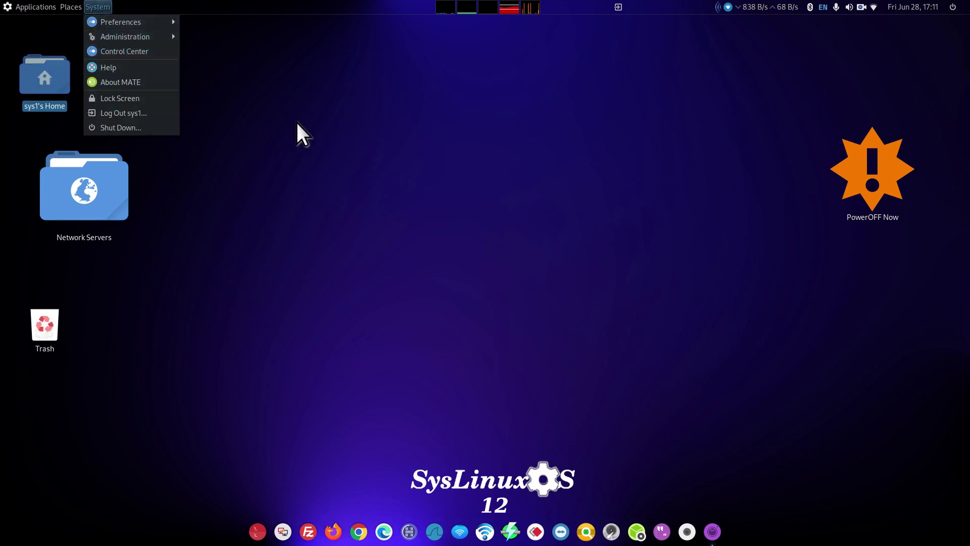
Start a new desktop launcher from the desktop's right-click menu and move its form higher
left_click(313, 133)
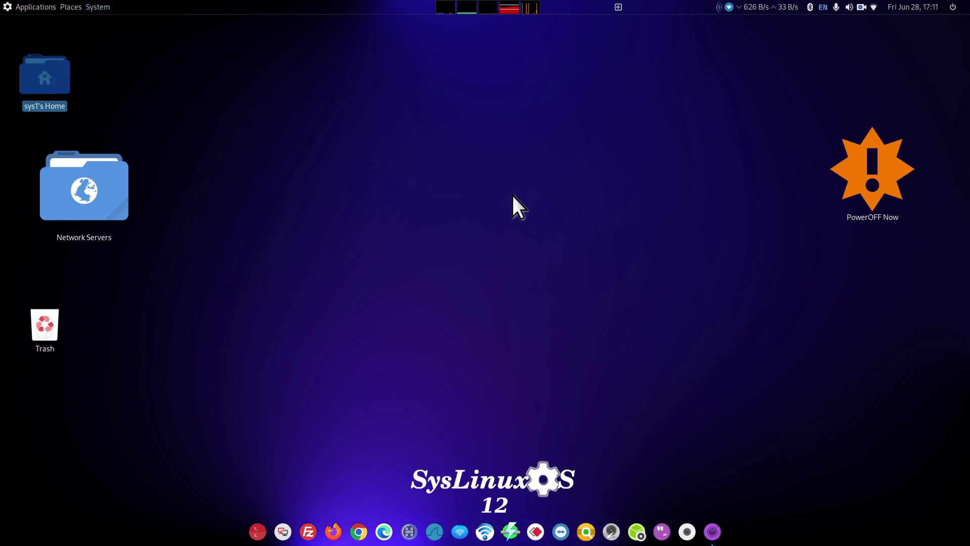
right_click(399, 98)
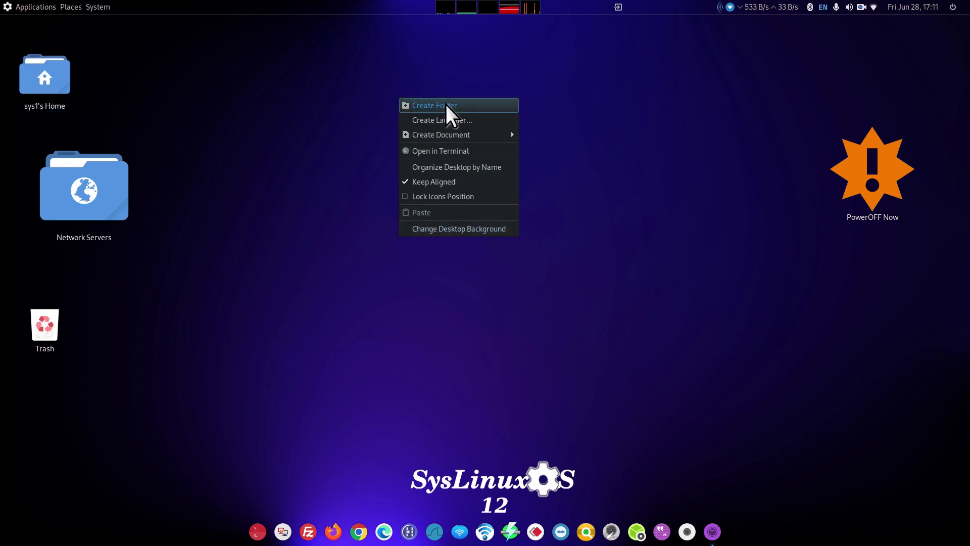
left_click(471, 125)
left_click_drag(480, 207, 595, 77)
Open Change Desktop Background from the desktop menu and browse the wallpaper gallery
right_click(284, 129)
mouse_move(318, 165)
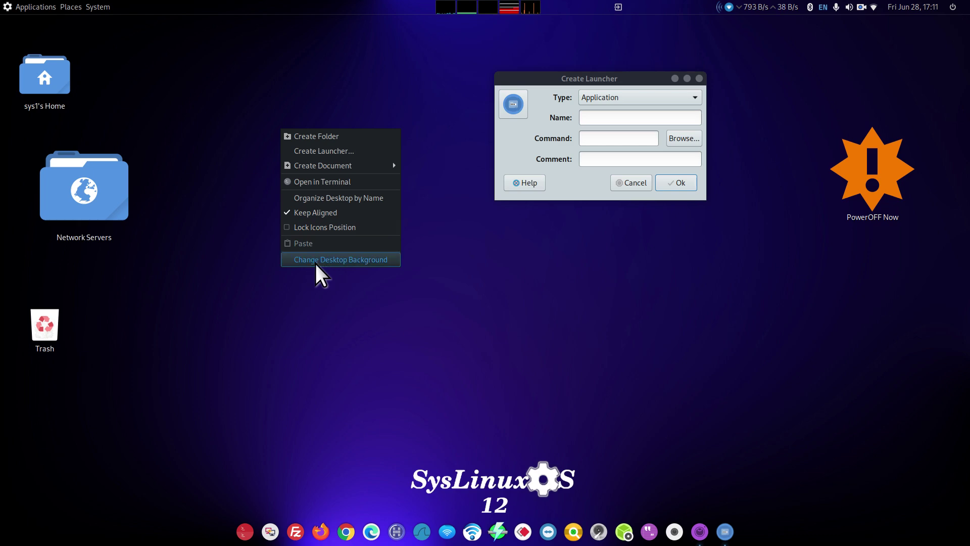
left_click(345, 261)
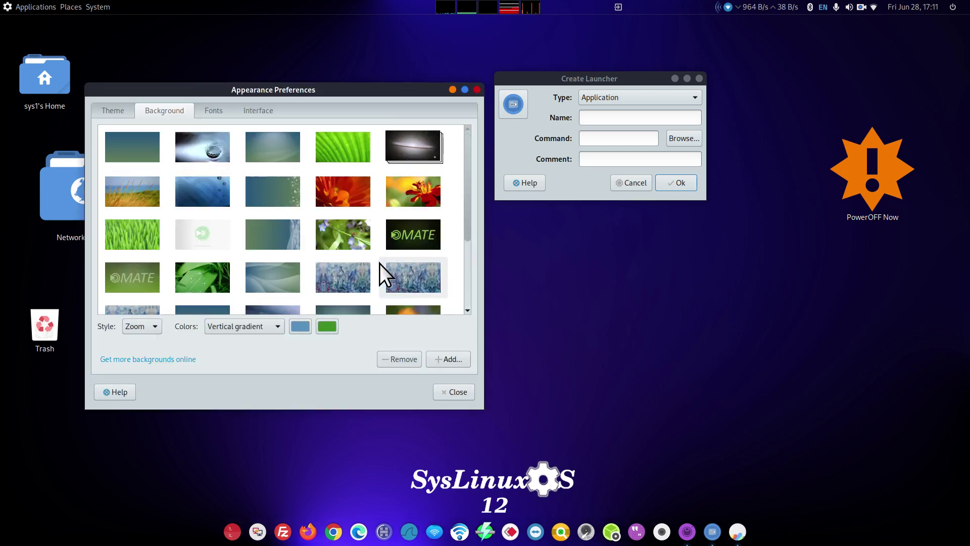
left_click_drag(469, 193, 457, 278)
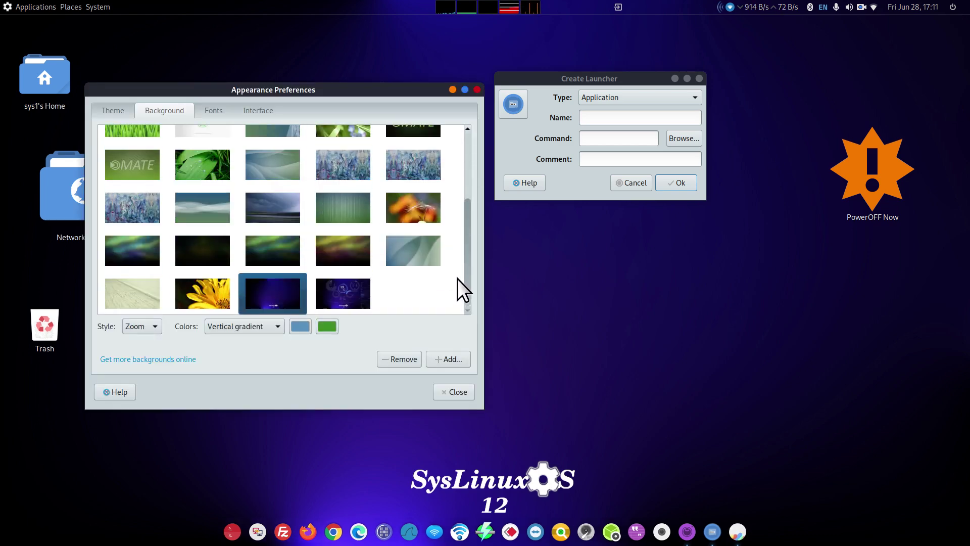
scroll(459, 270, "up", 3)
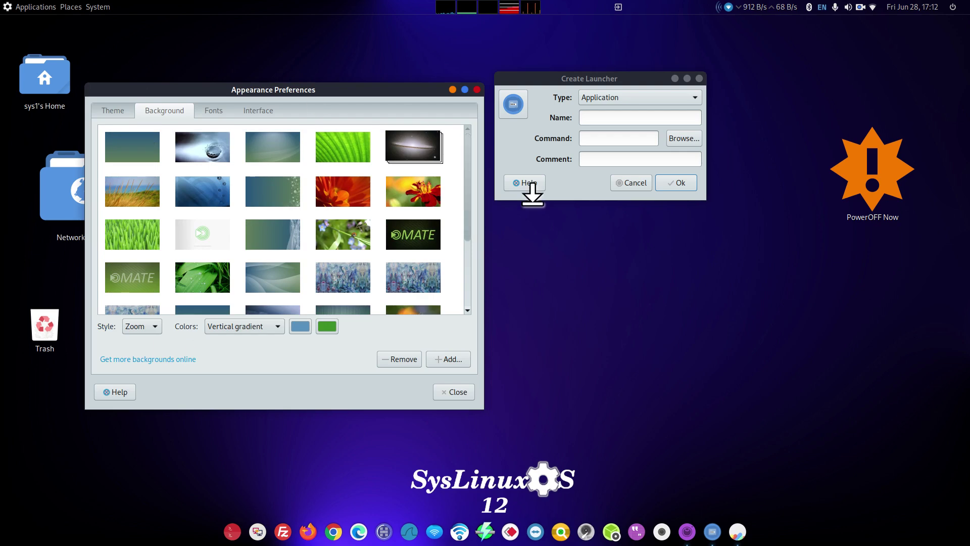
Close the wallpaper settings, then bring up the panel's shutdown prompt and cancel it
left_click(475, 89)
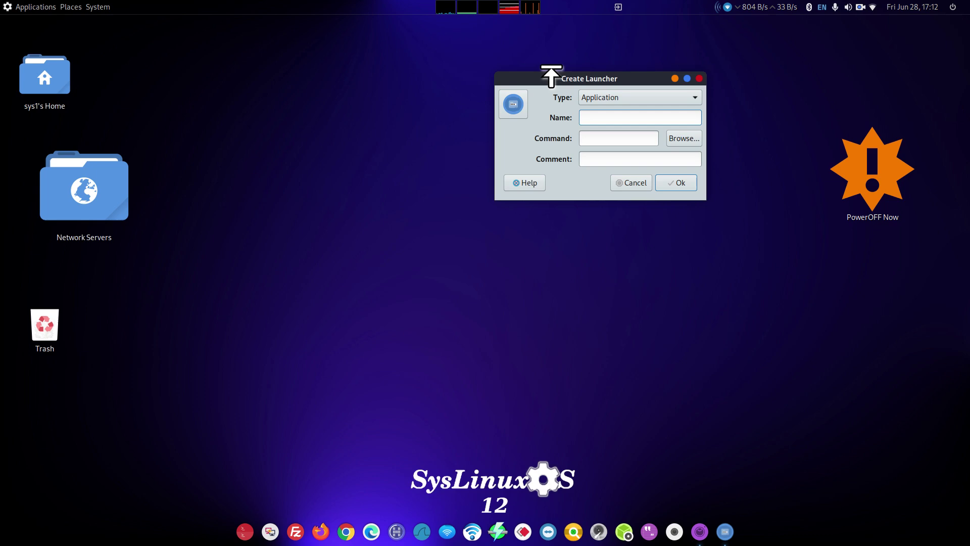
left_click_drag(546, 74, 495, 47)
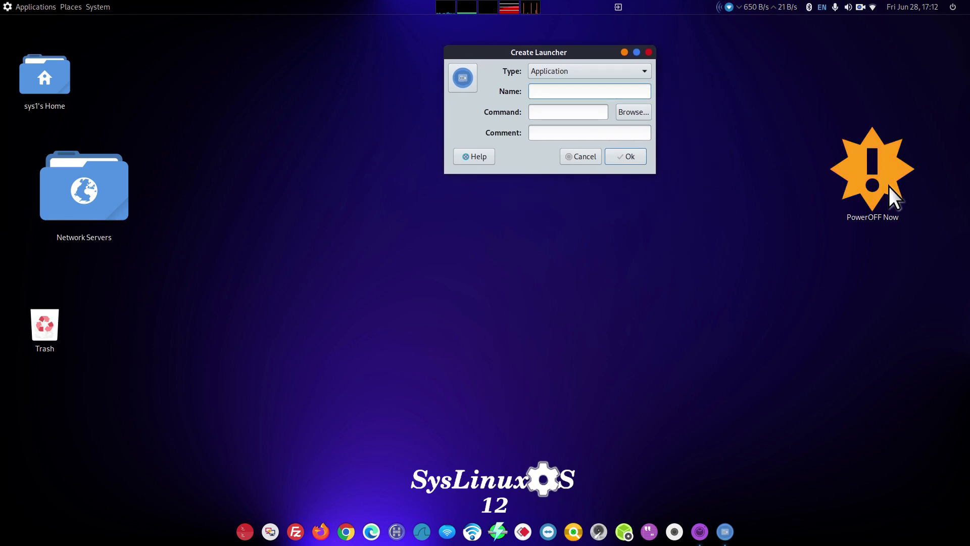
left_click(949, 8)
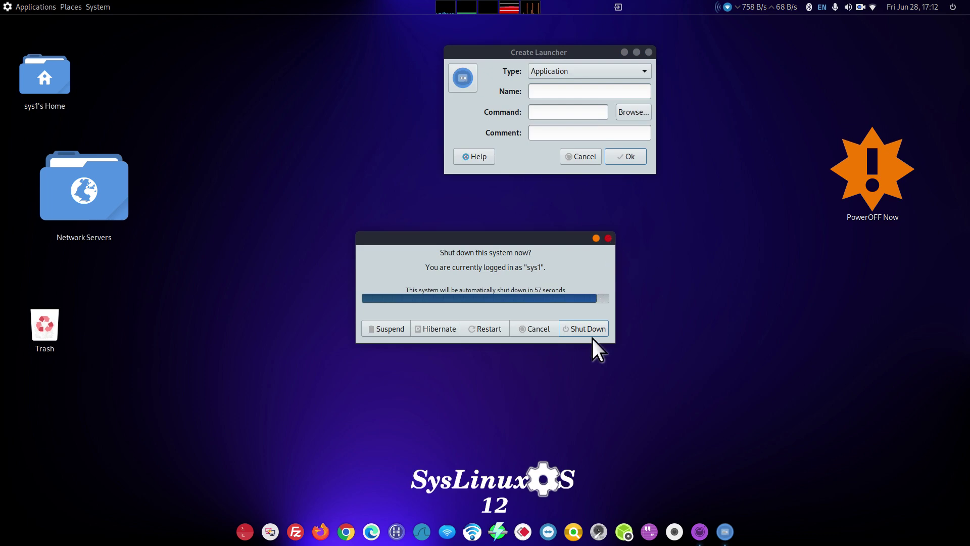
left_click(610, 238)
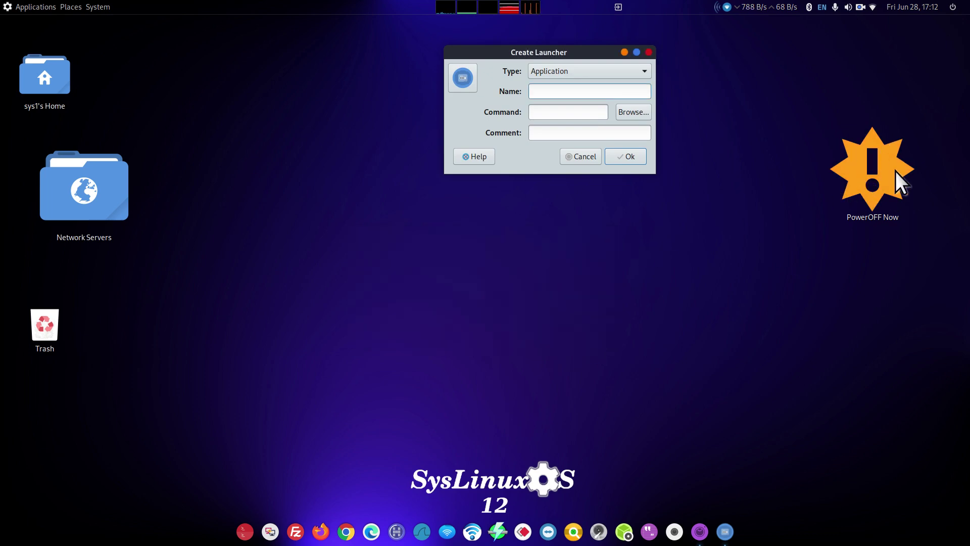
Inspect PowerOFF Now's properties, including its systemctl poweroff command, then close both launcher windows
right_click(862, 161)
left_click(784, 428)
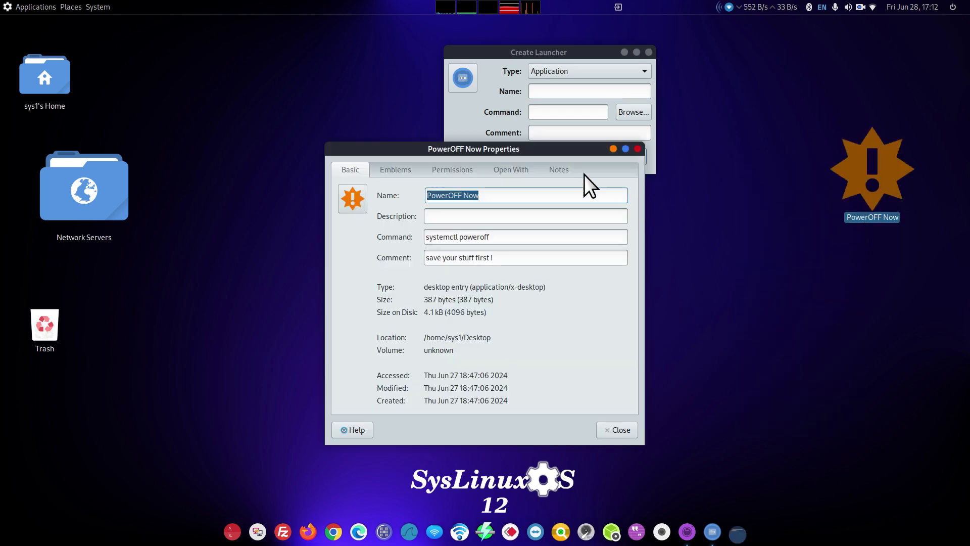
left_click_drag(499, 155, 748, 162)
left_click_drag(552, 52, 350, 182)
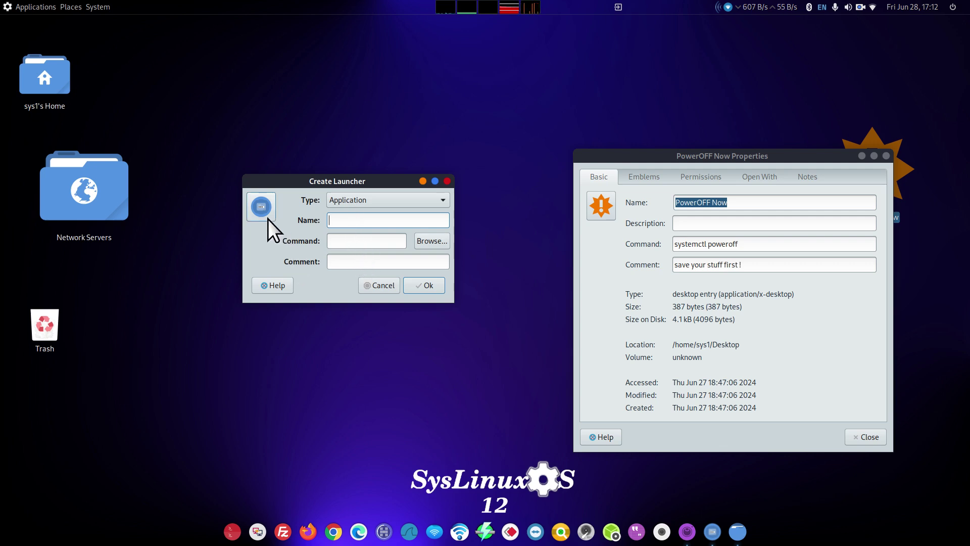
left_click_drag(753, 266, 660, 268)
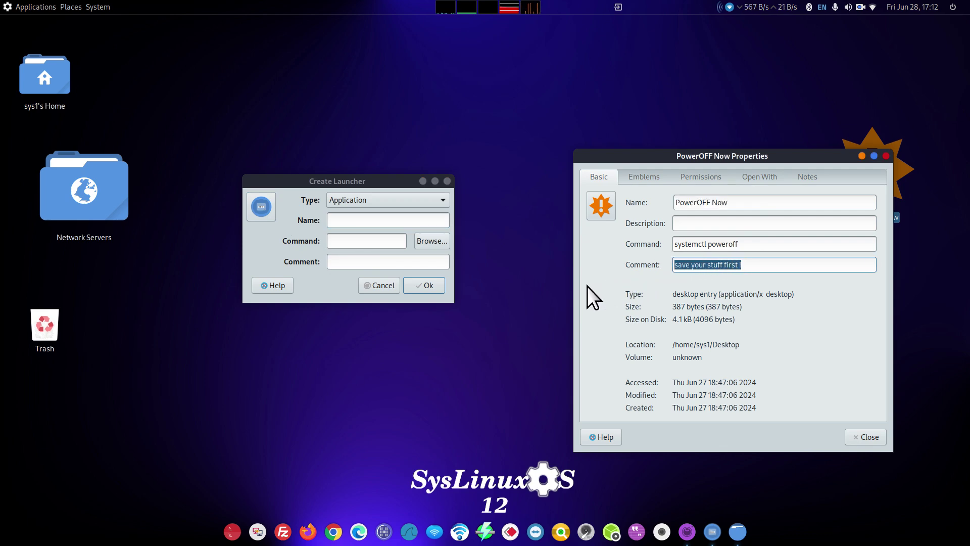
left_click_drag(781, 158, 700, 97)
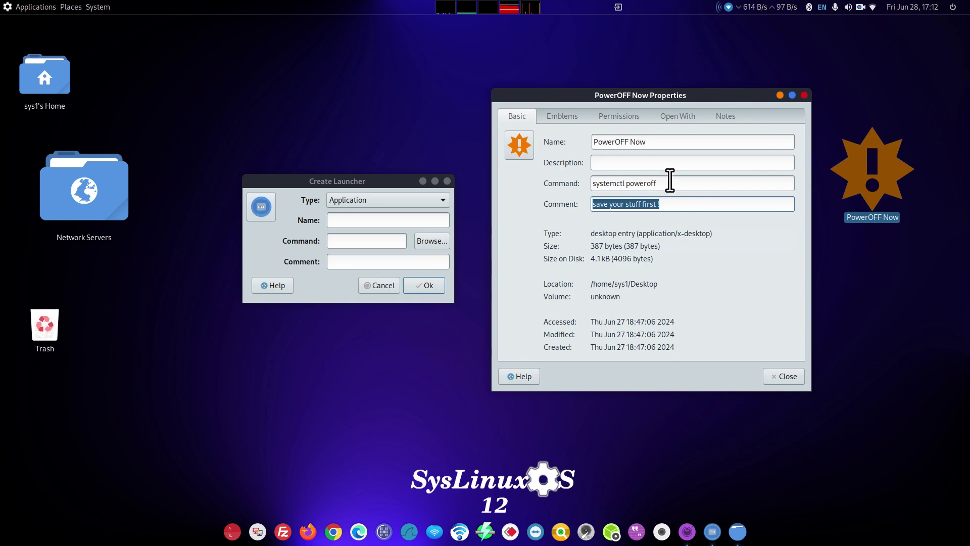
left_click_drag(660, 183, 582, 184)
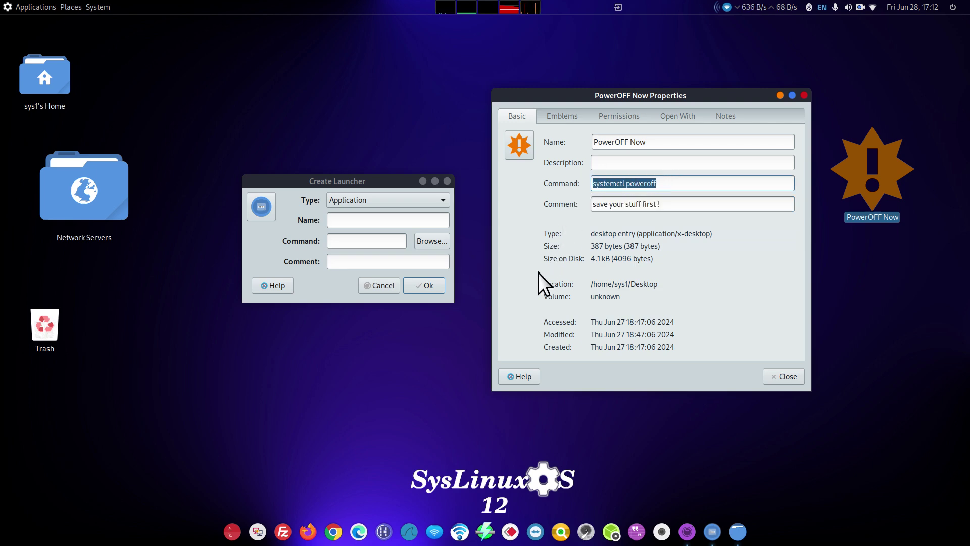
left_click(787, 370)
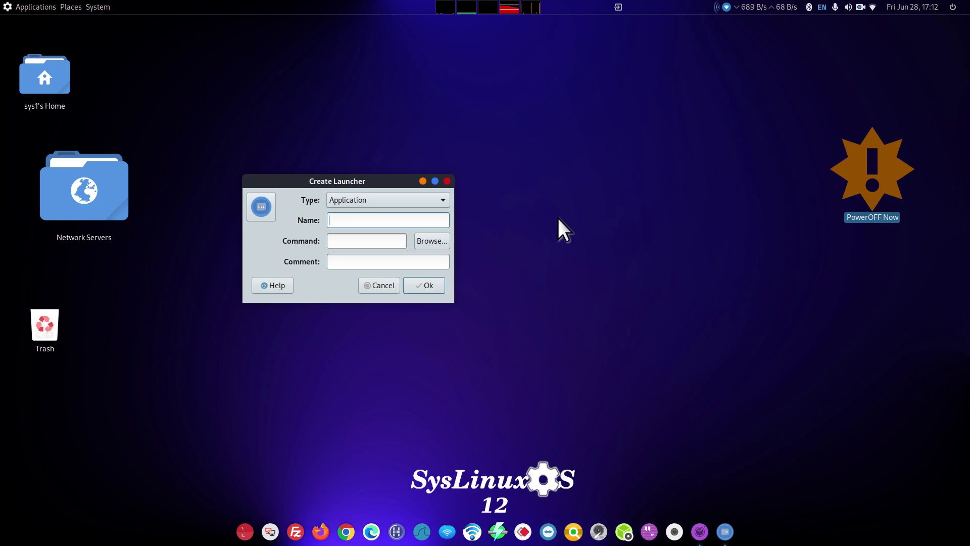
left_click(447, 181)
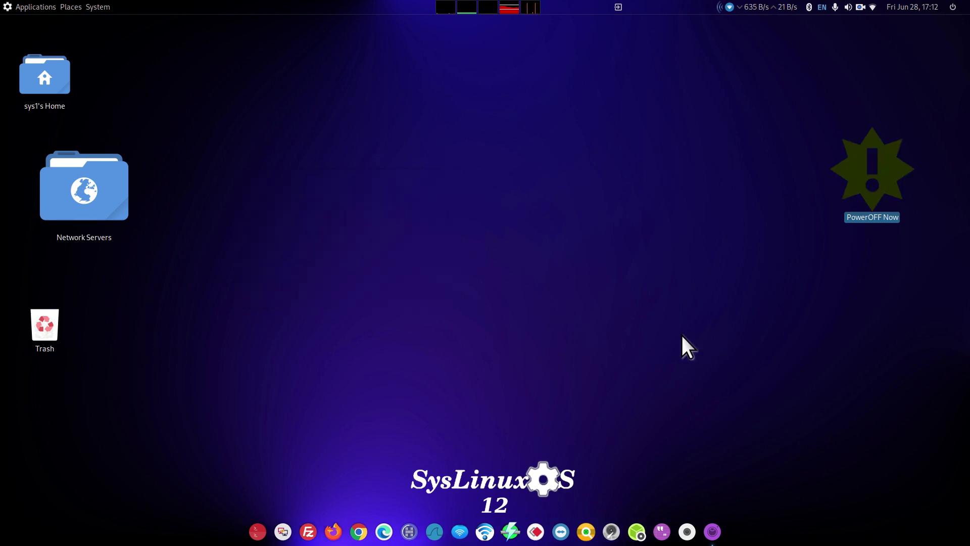